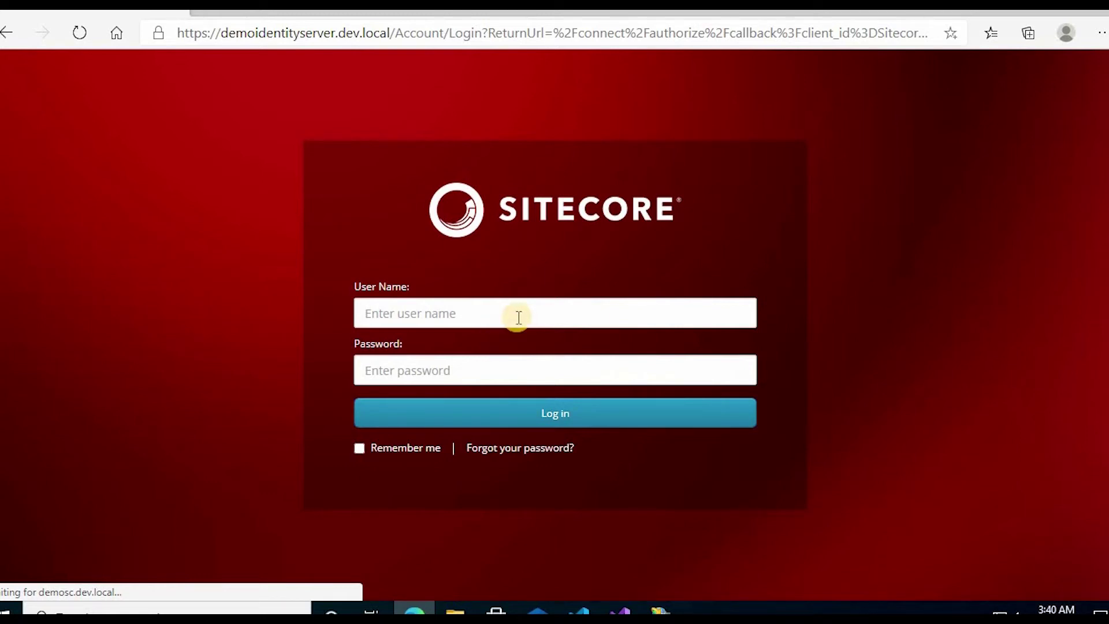
Step: Log in to Sitecore as the saved administrator user with the account password
click(486, 312)
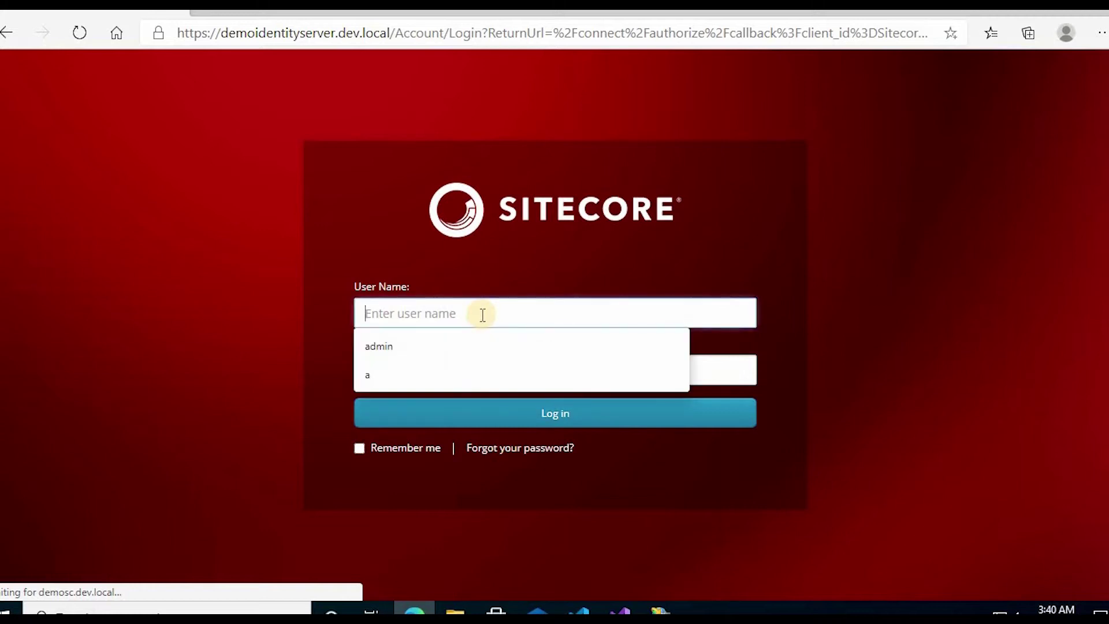
click(480, 339)
click(487, 375)
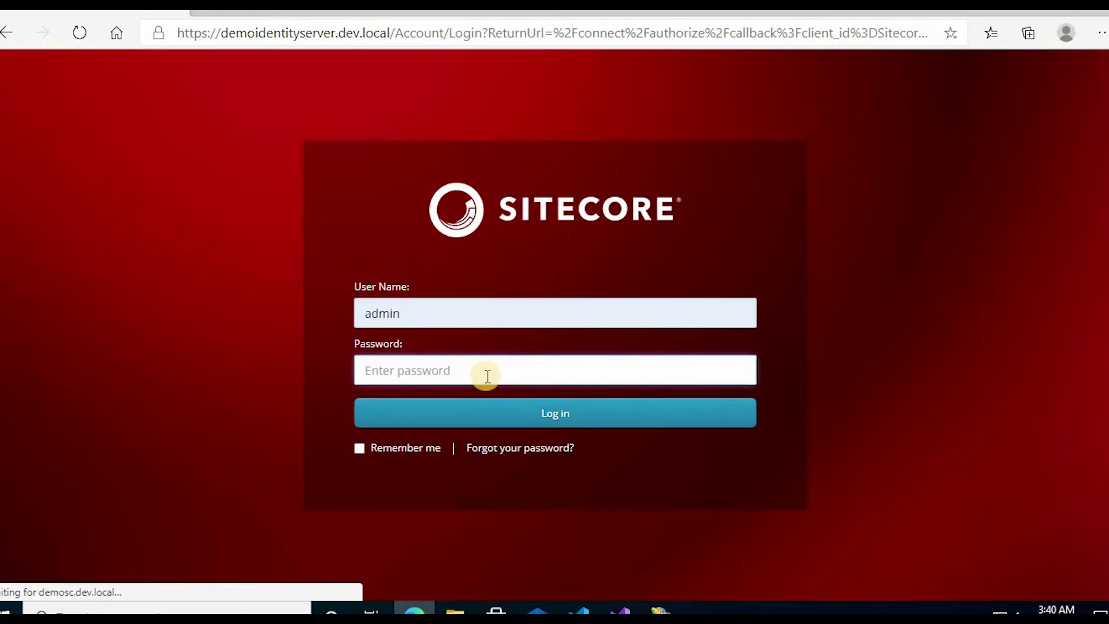
text(b)
click(521, 409)
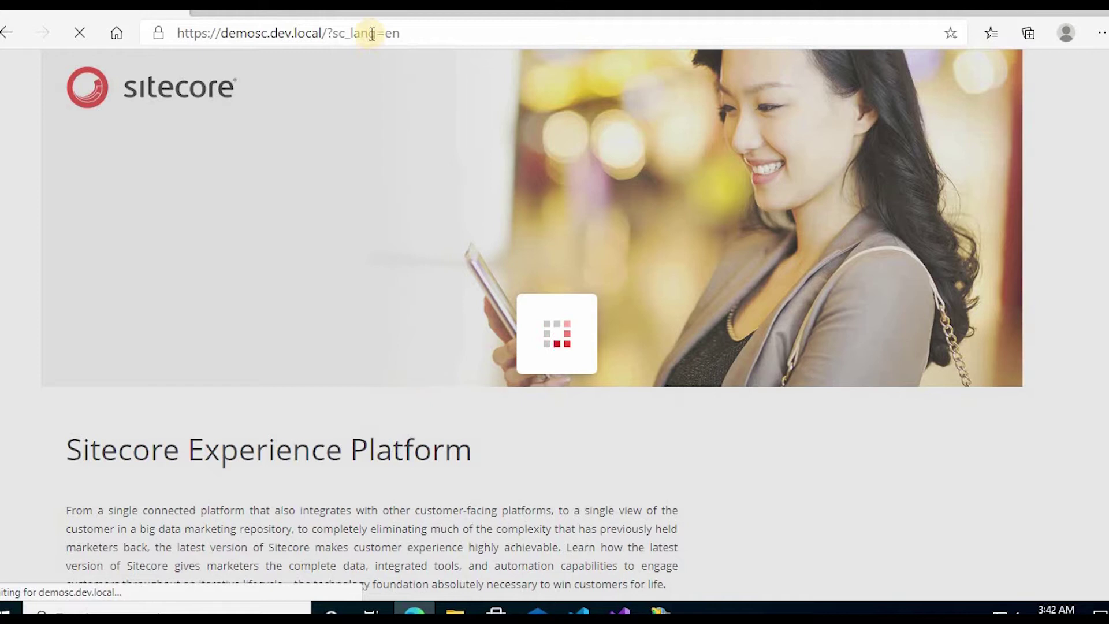
Step: Replace ?sc_lang=en in the site address with 'sitecore' to load the Launchpad
click(373, 34)
click(324, 33)
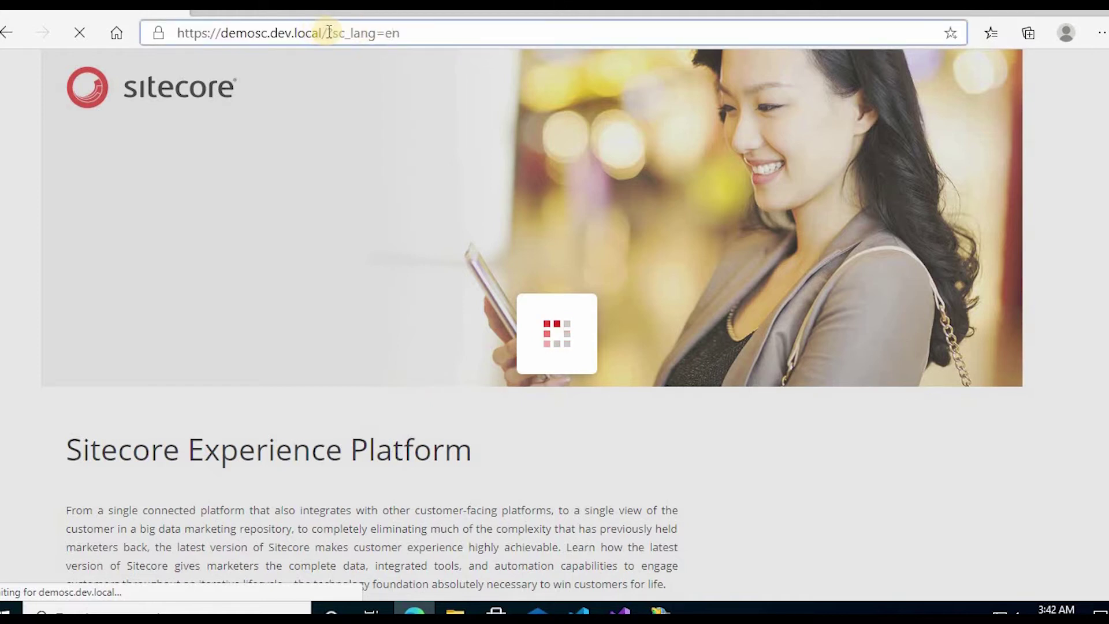
shift+click(446, 33)
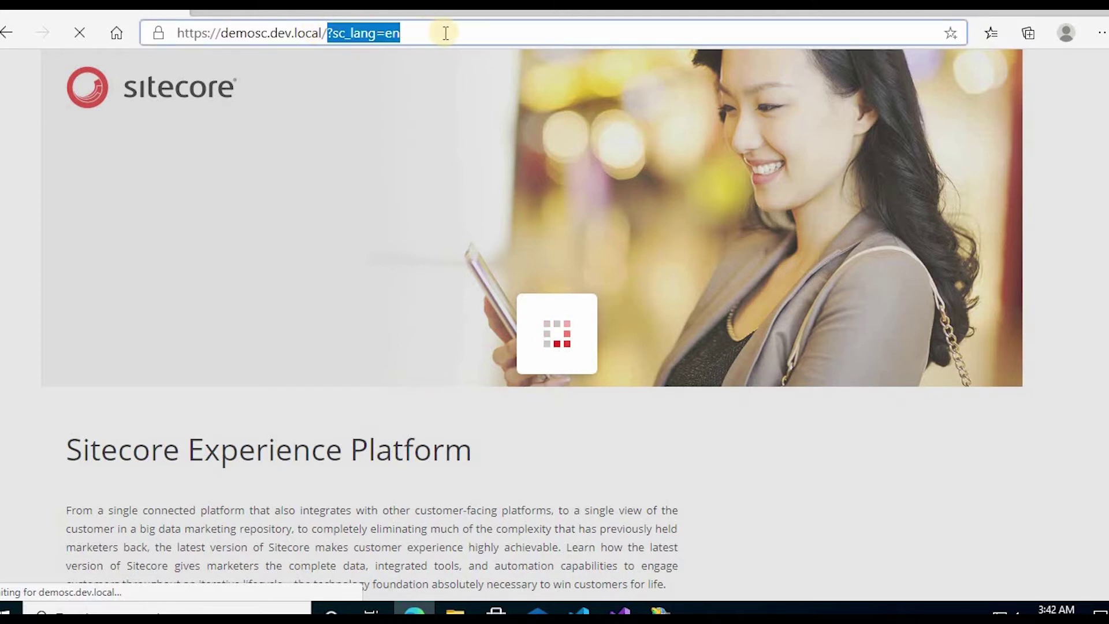
key(BackSpace)
text(sitecore)
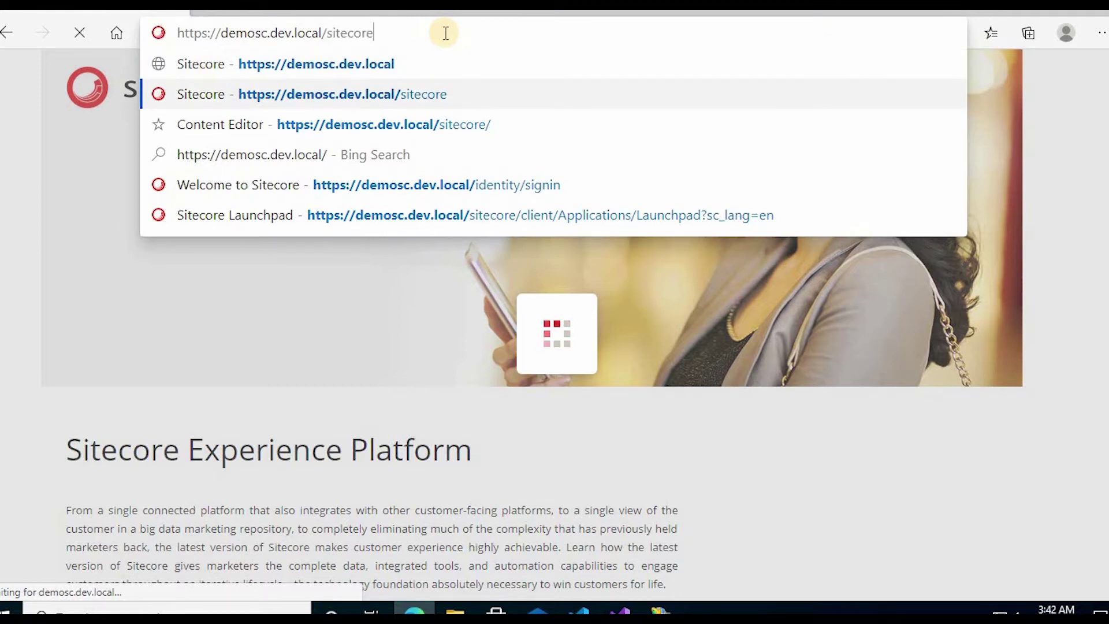
key(Return)
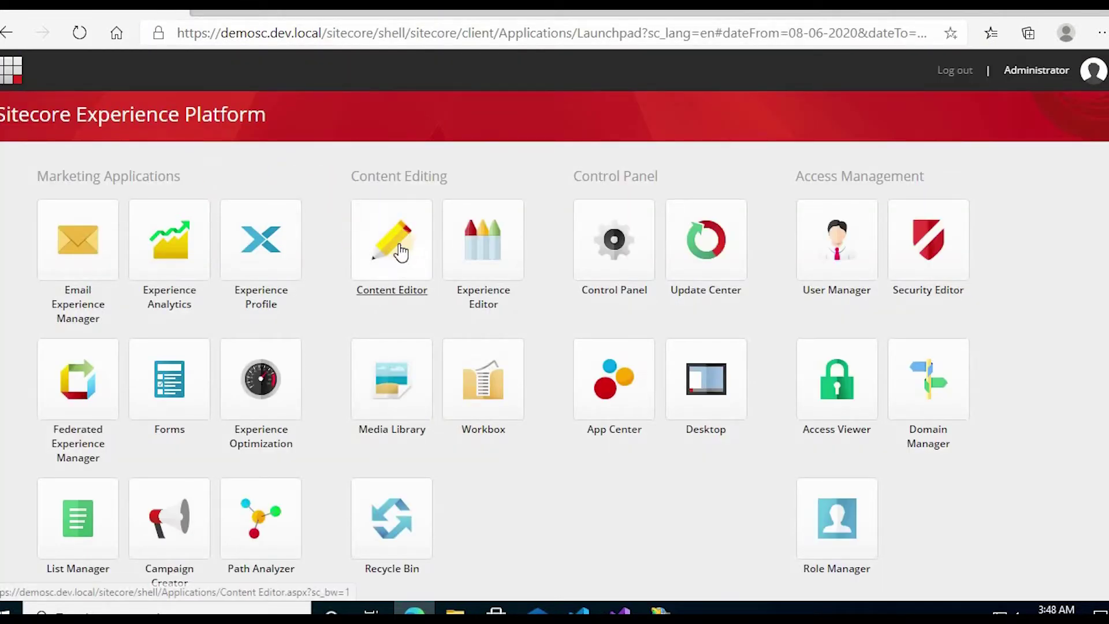
Step: In the Content Editor, expand Templates and show the Insert options for the User Defined folder
click(400, 252)
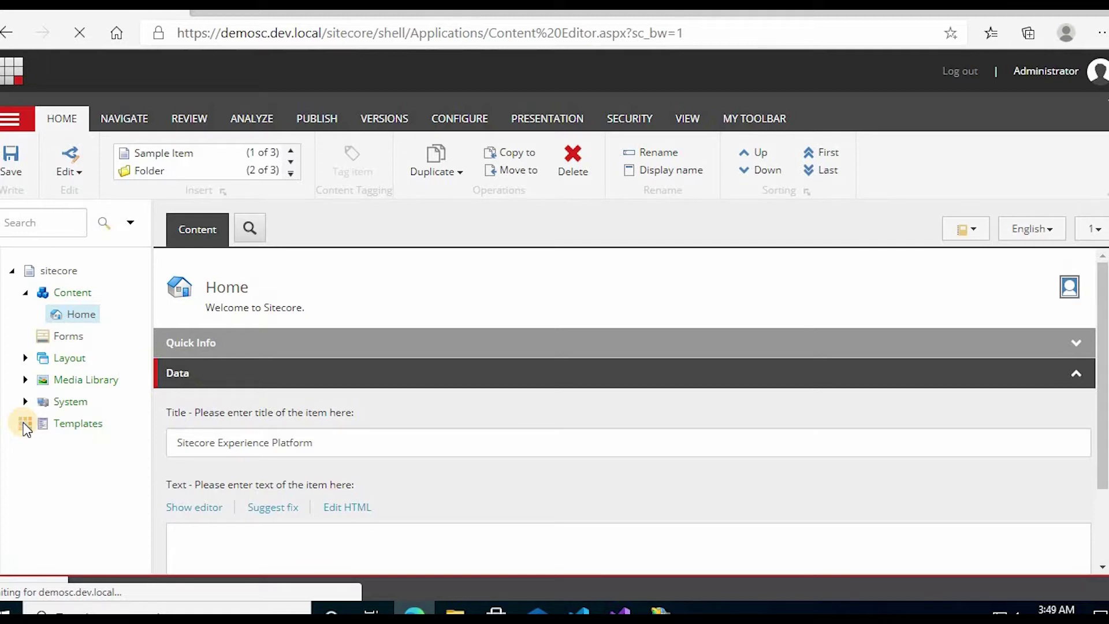
click(25, 427)
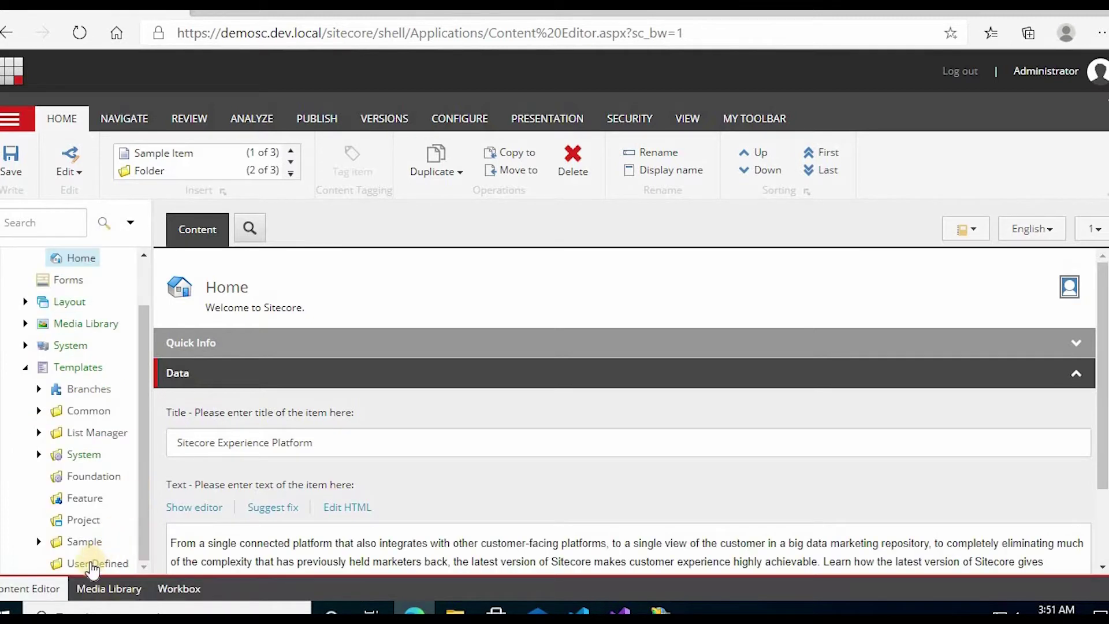
right_click(92, 565)
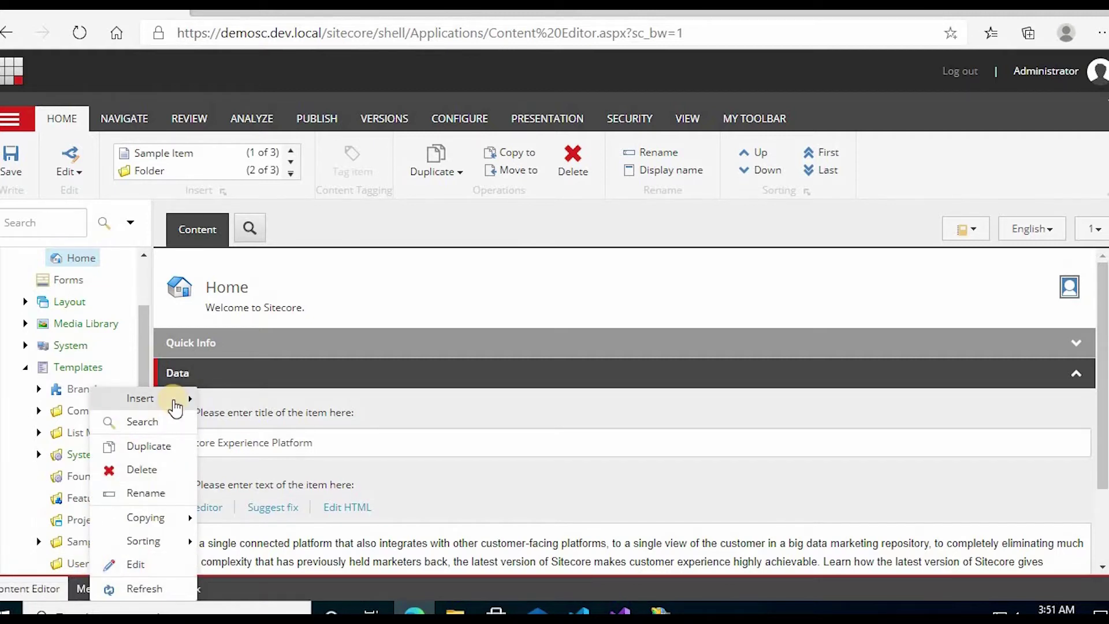
mouse_move(175, 404)
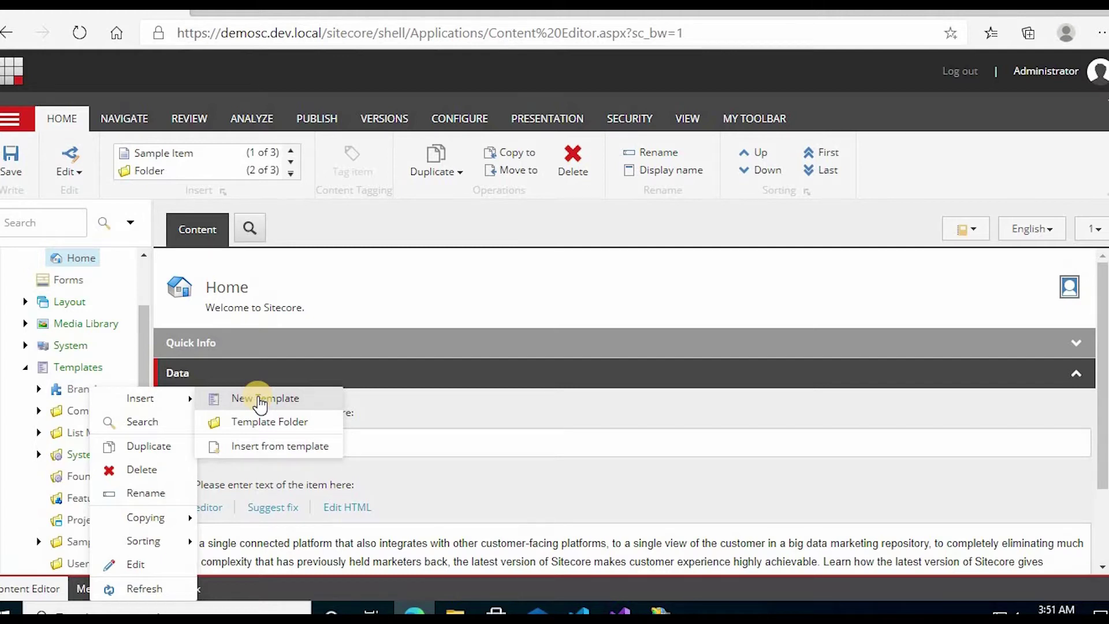
Step: Create a New Template named 'Event Details' based on the Standard template, then continue
click(260, 404)
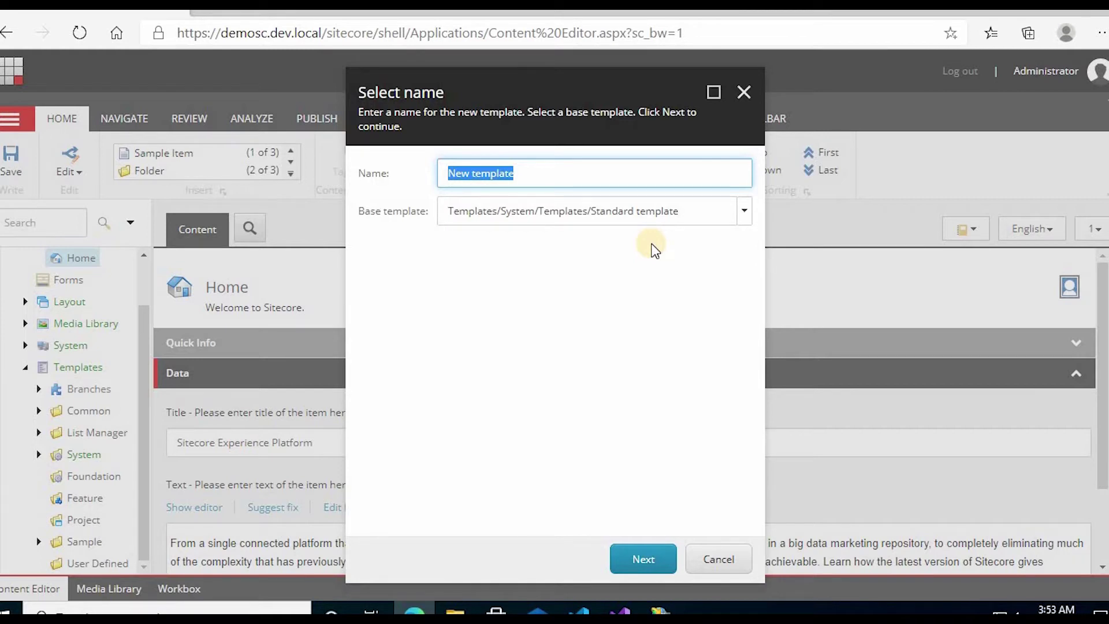
key(BackSpace)
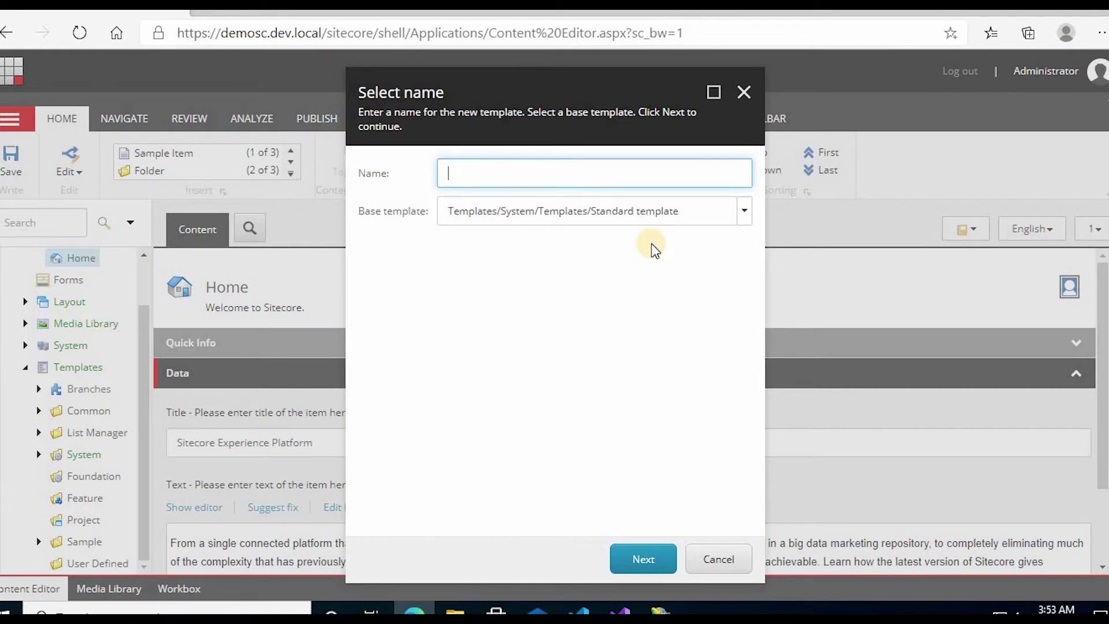
text(Event)
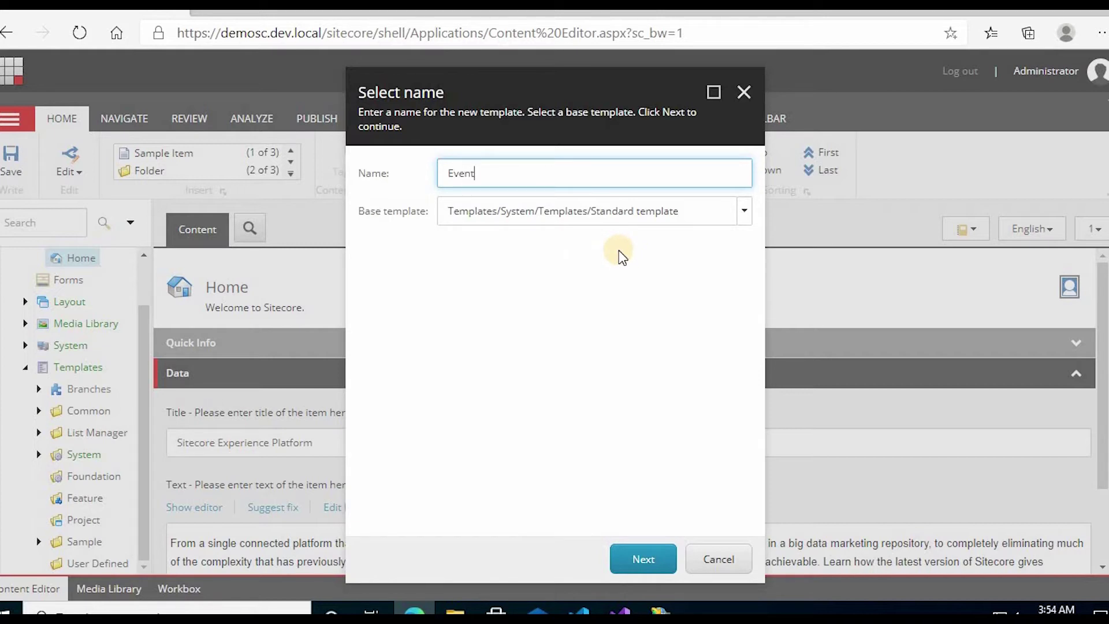
text( Details)
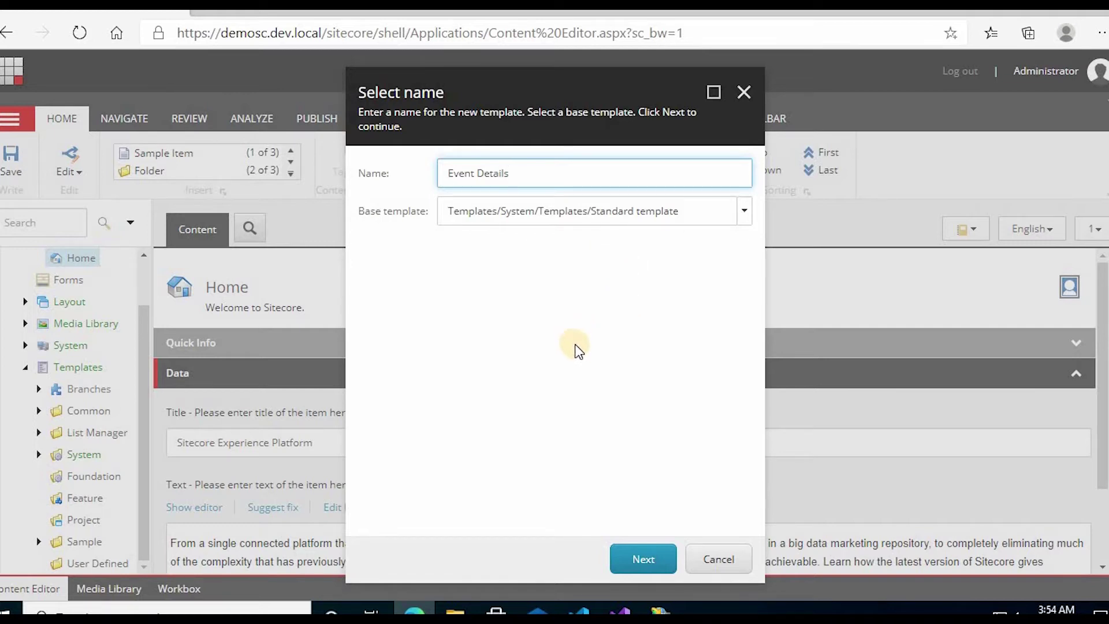
click(644, 559)
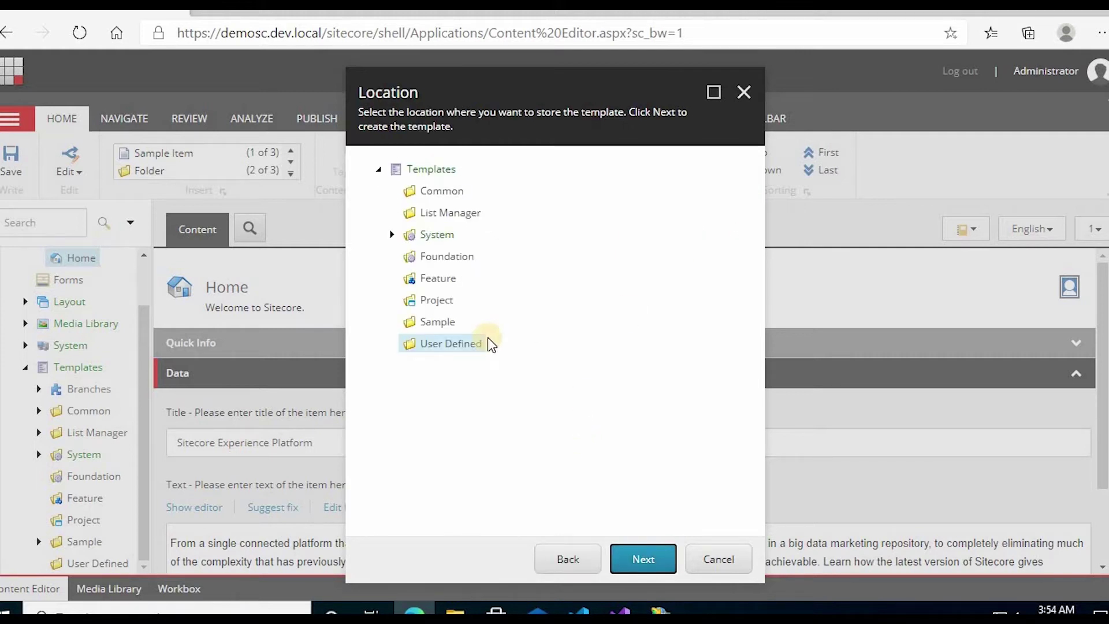
Step: Store the Event Details template in the User Defined folder and dismiss the confirmation
click(456, 347)
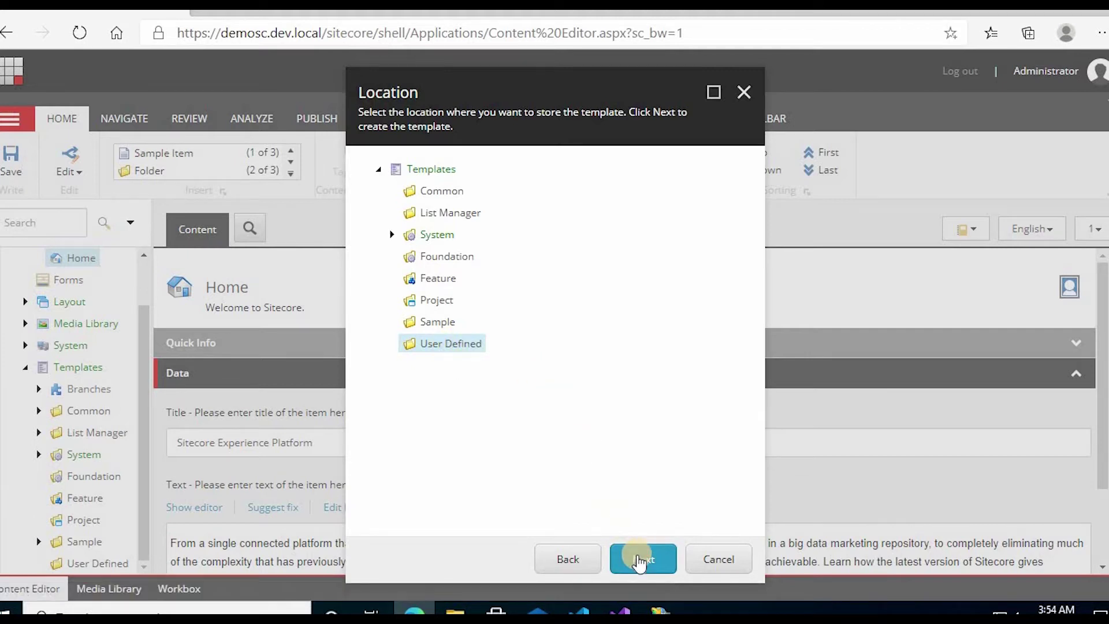
click(642, 558)
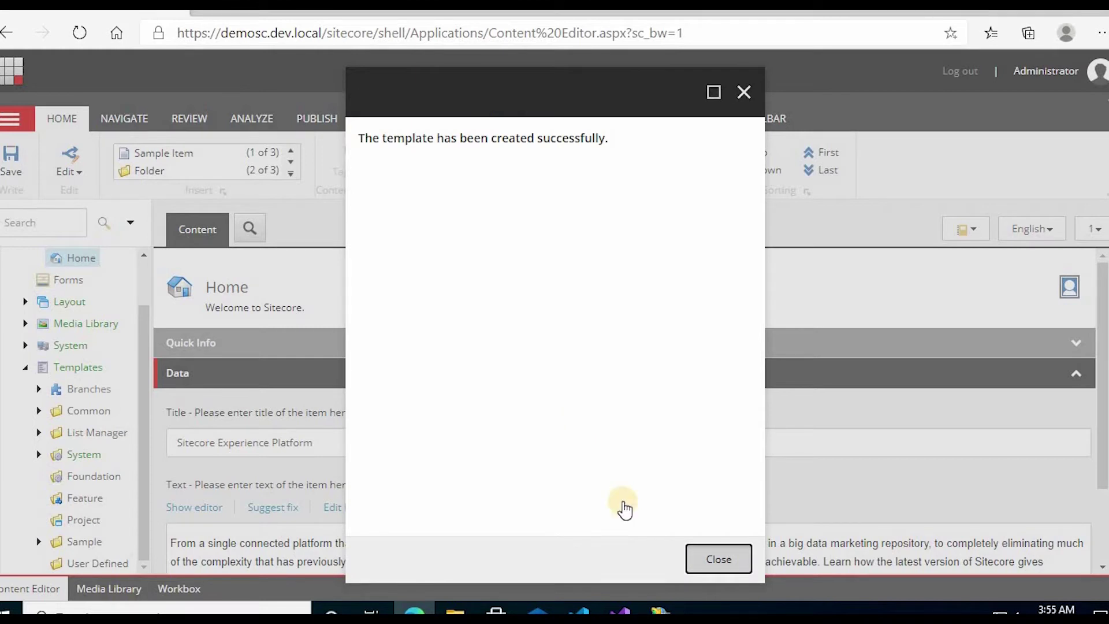
key(Return)
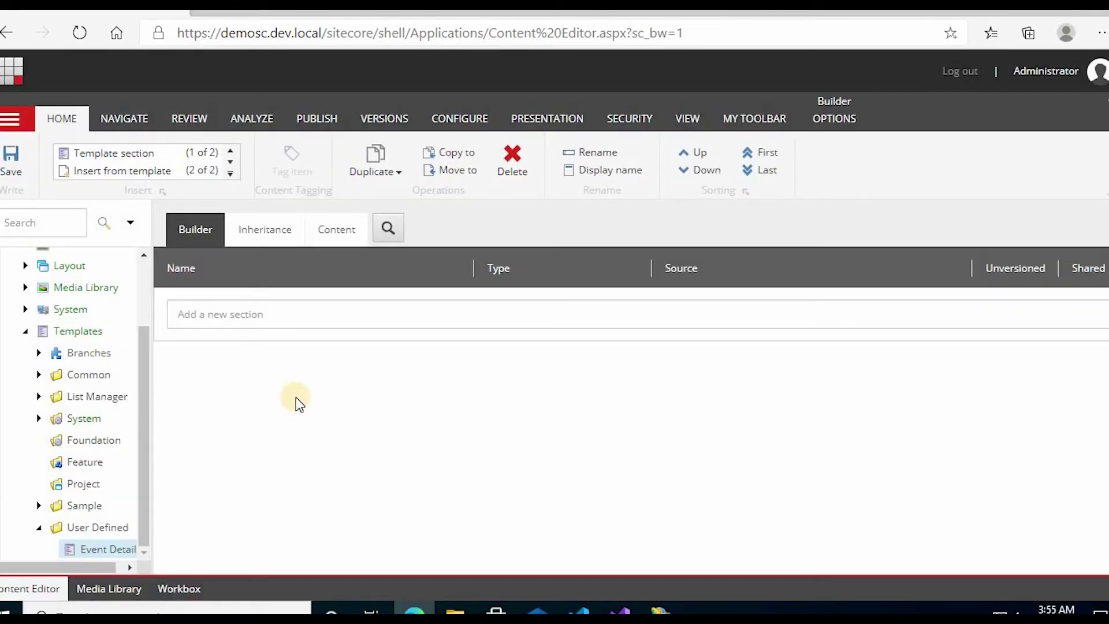
Step: Add a 'Content' section with a Rich Text field named 'Highlights'
click(258, 313)
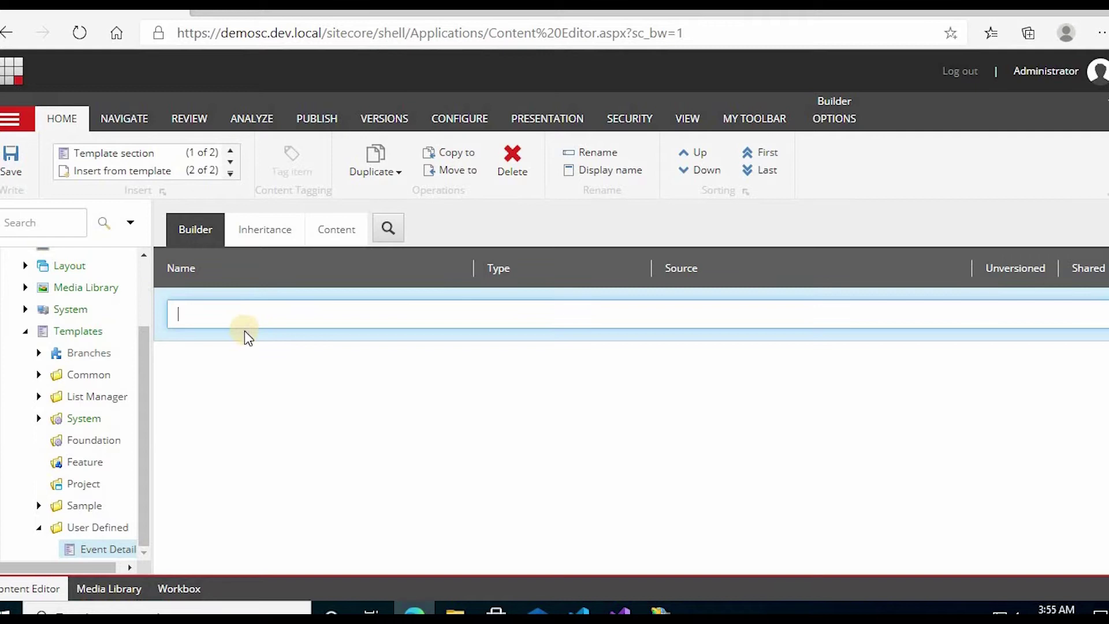
text(Content)
click(255, 368)
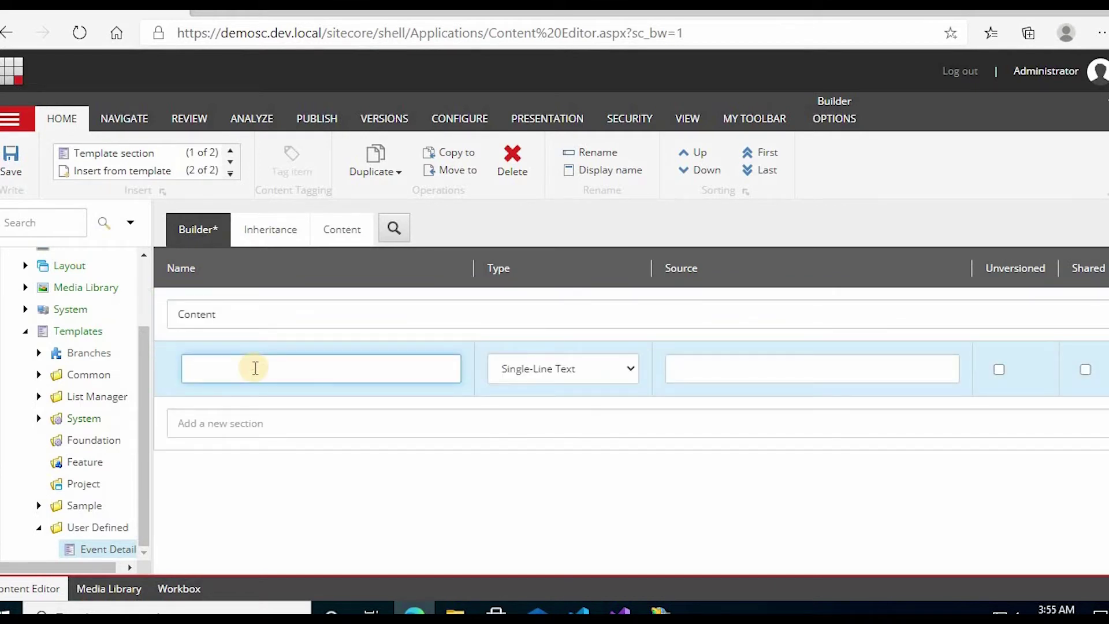
text(High)
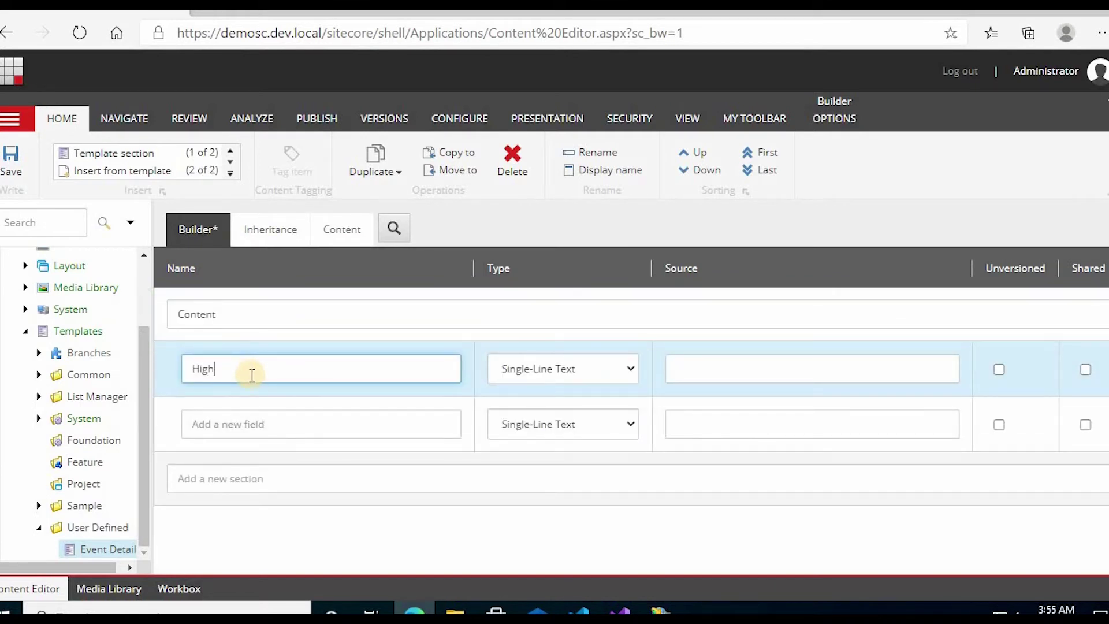
text(lights)
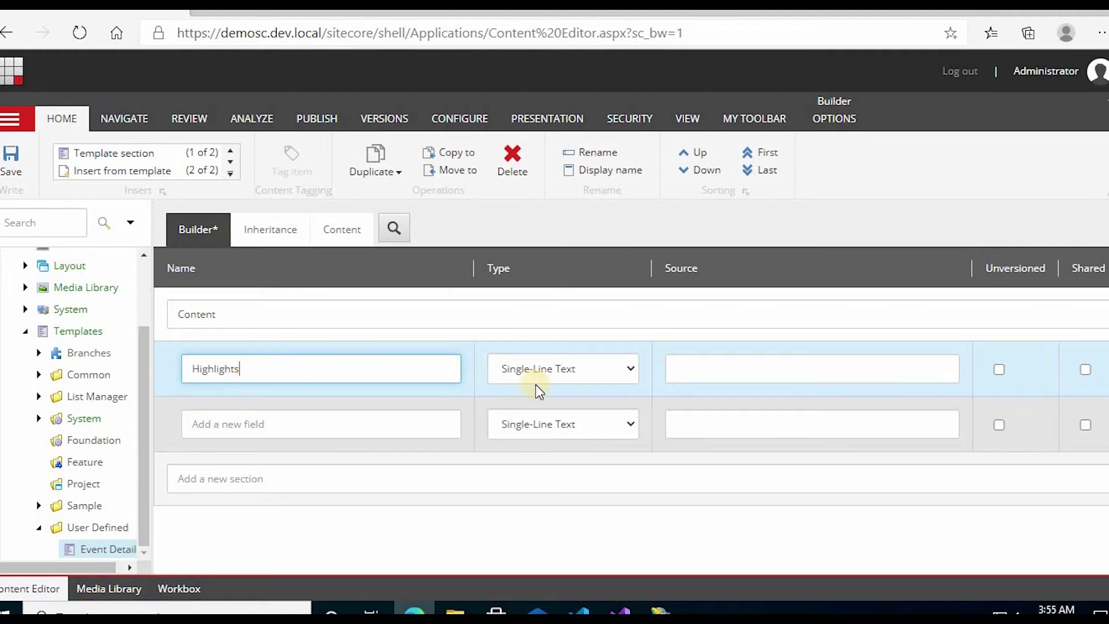
click(563, 367)
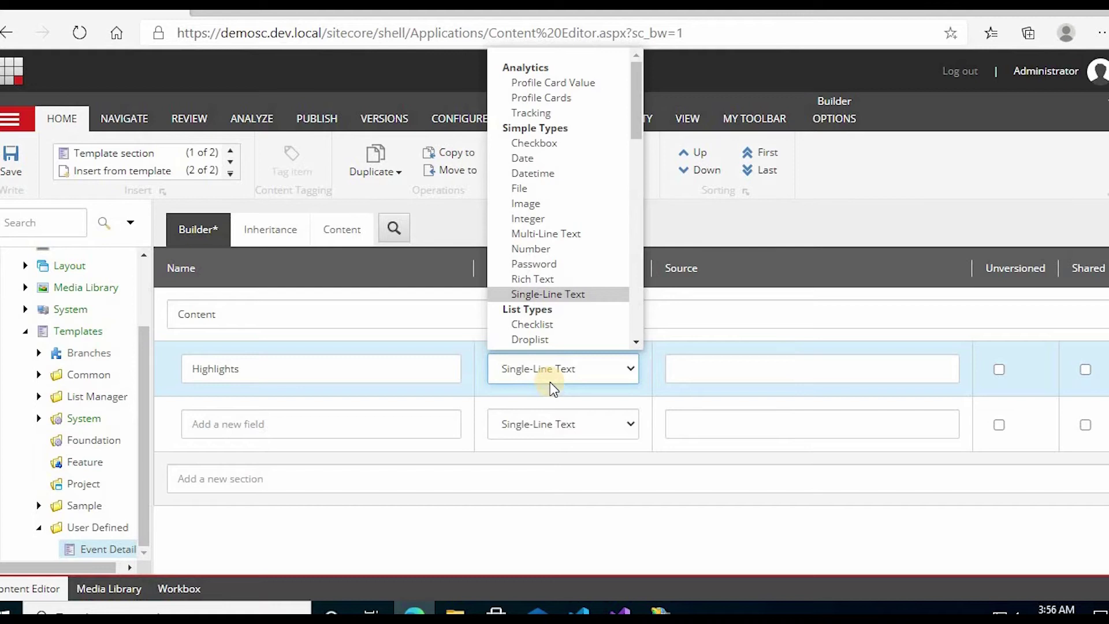
click(577, 268)
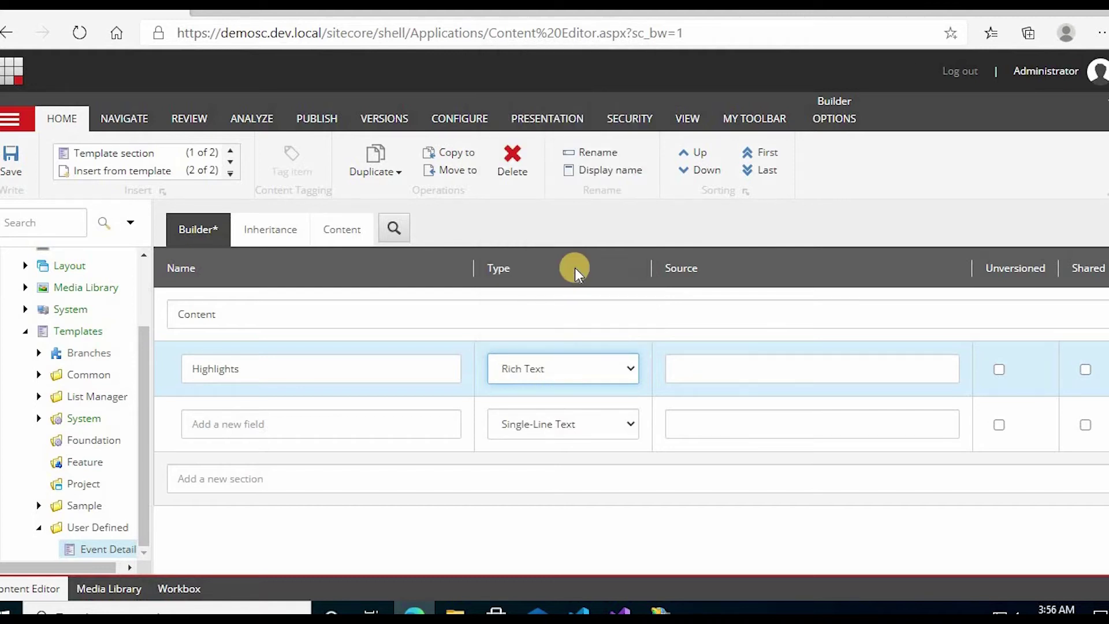
Step: Add an 'Event Images' field of type Image to the Content section
click(301, 422)
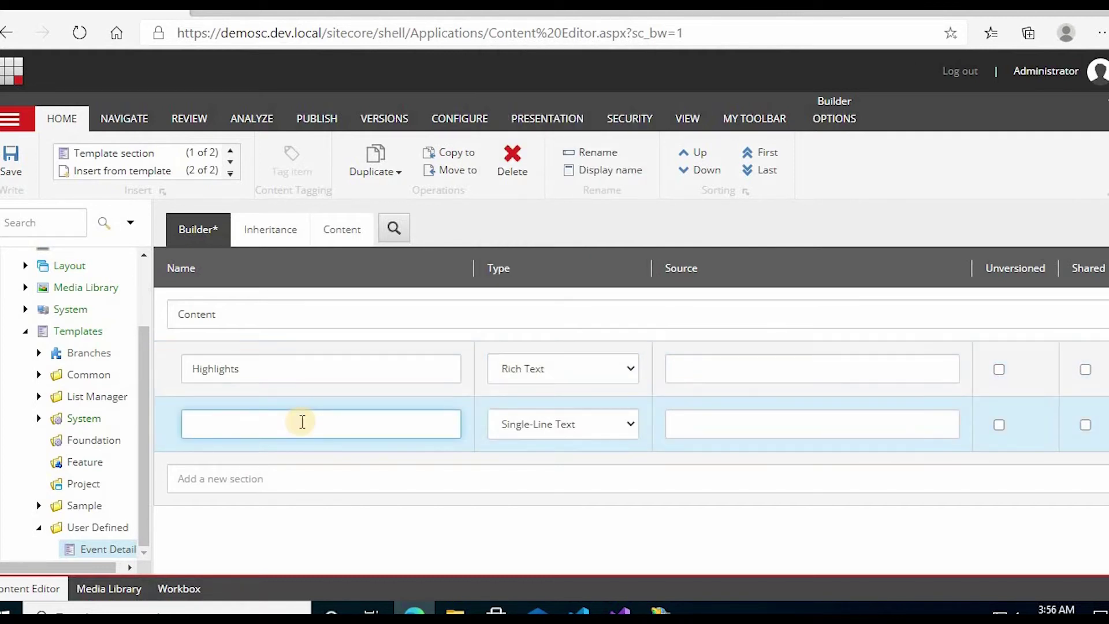
text(Event )
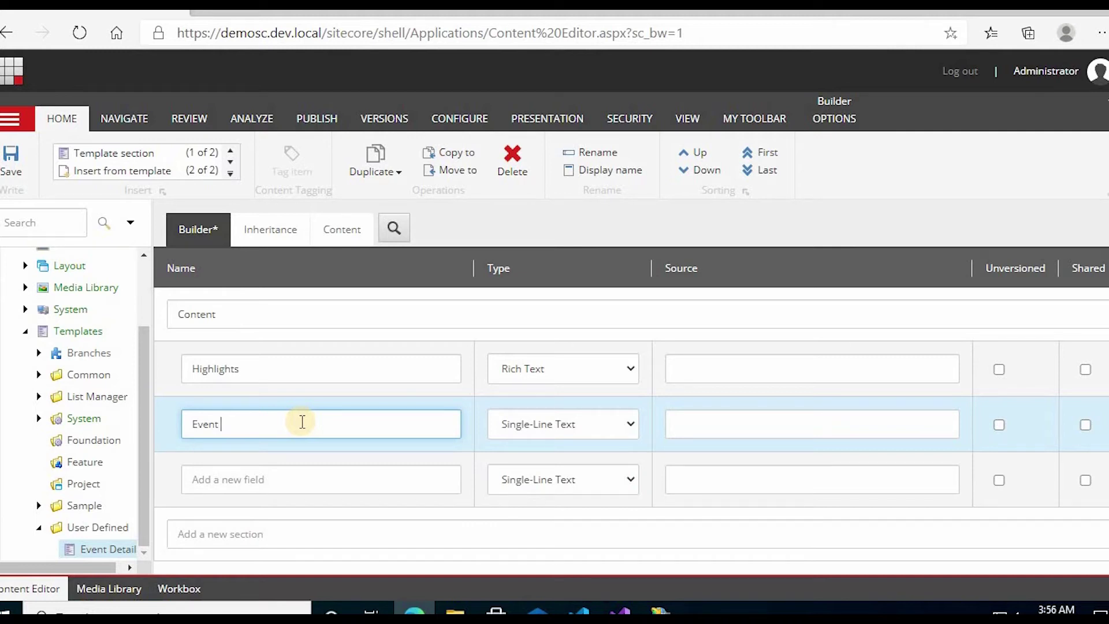
text(Images)
click(606, 426)
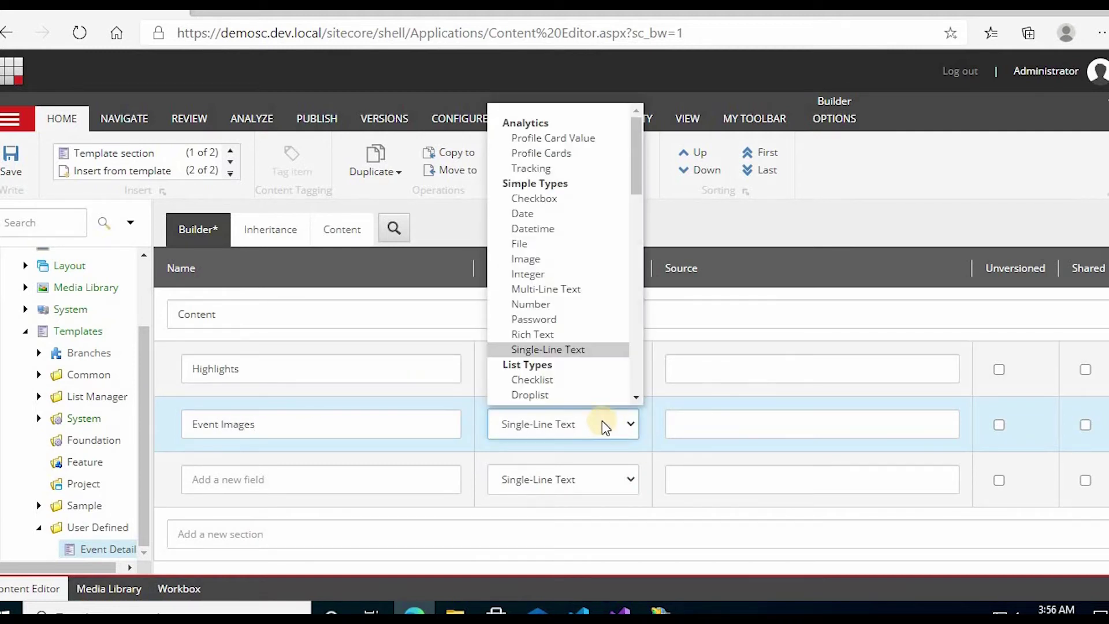
click(584, 257)
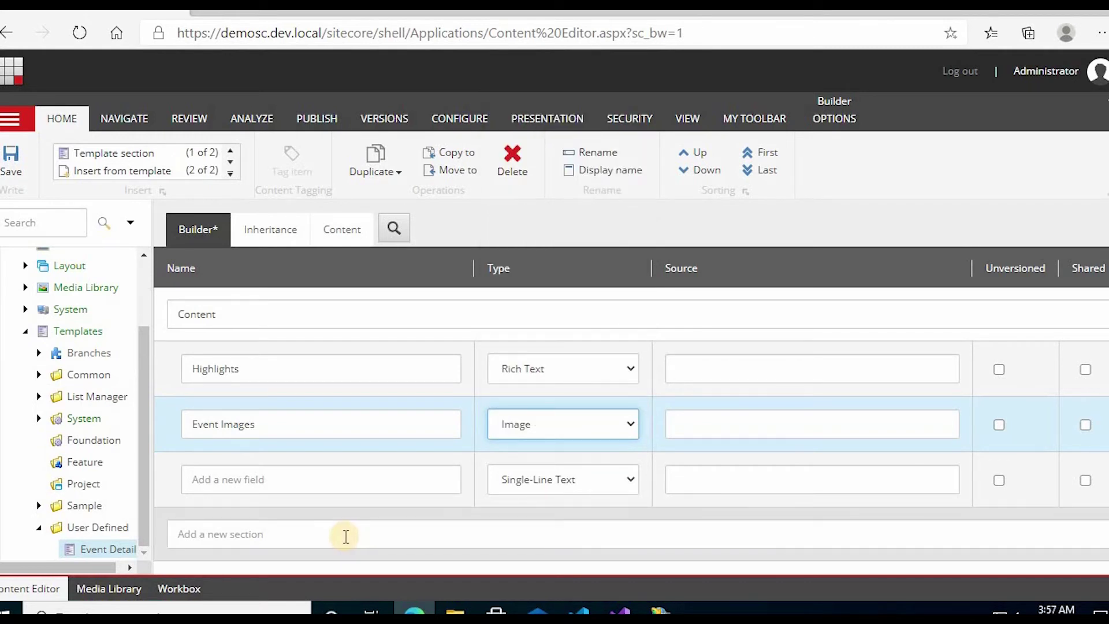
click(347, 536)
Step: Add a 'Details' section with a Date field named 'Start date'
text(D)
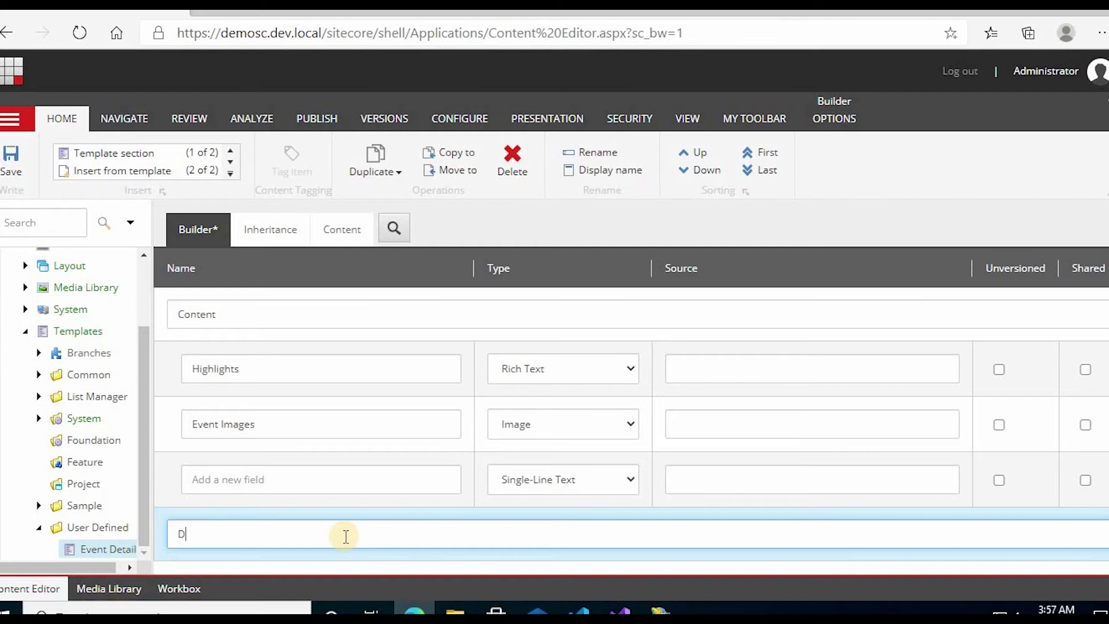
text(etails)
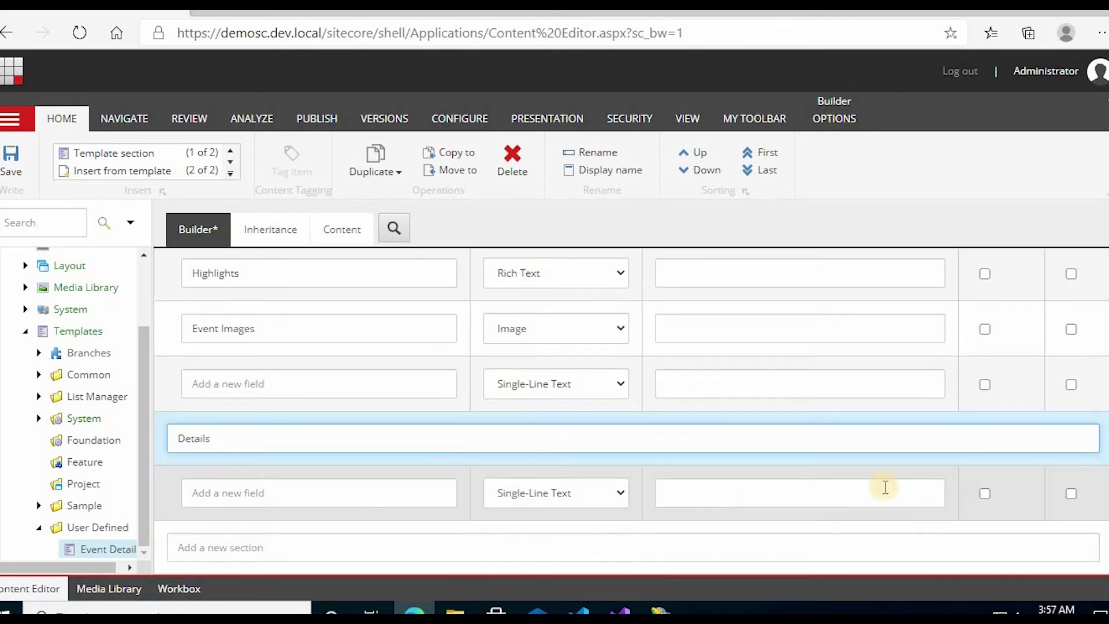
scroll(635, 509, down, 2)
click(358, 493)
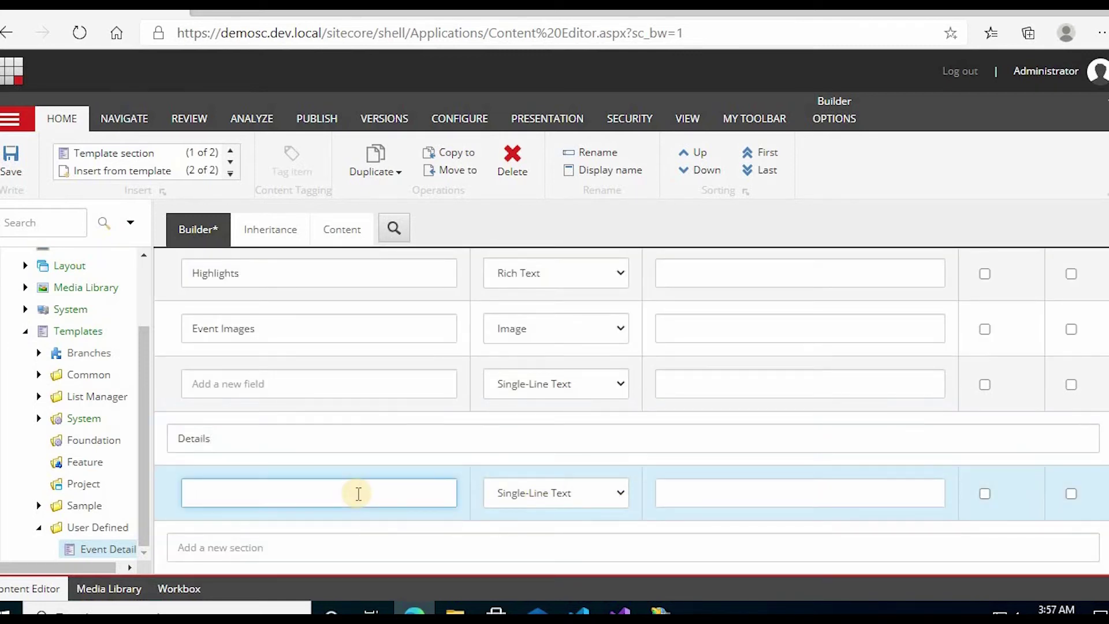
text(Start)
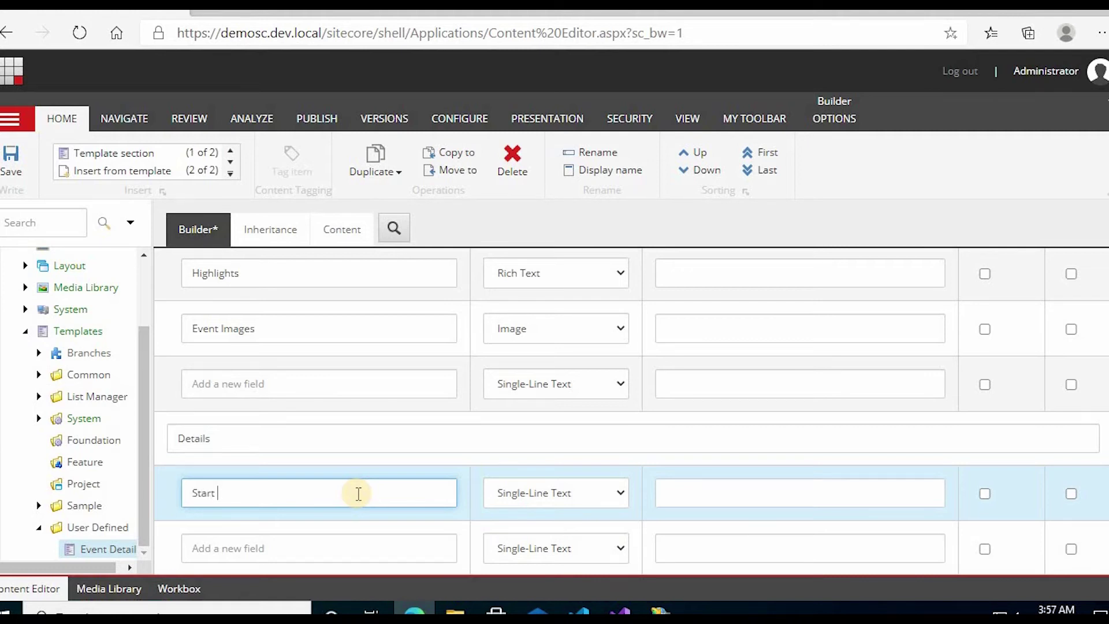
text( date)
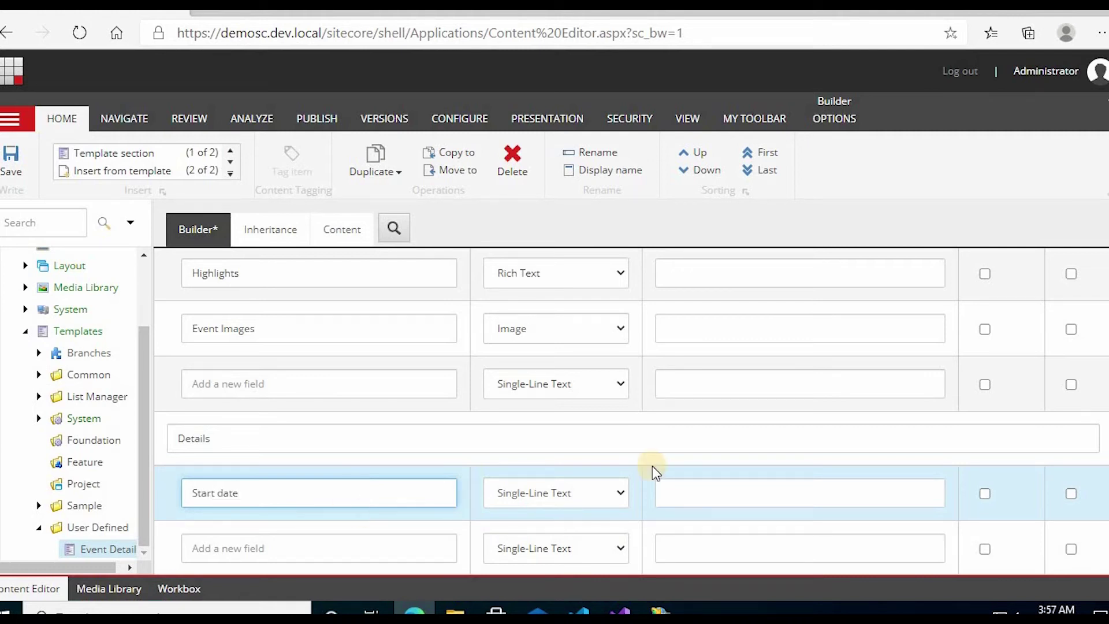
click(570, 495)
click(548, 283)
Step: Add a 'Duration' field of type Image to the Details section
click(309, 547)
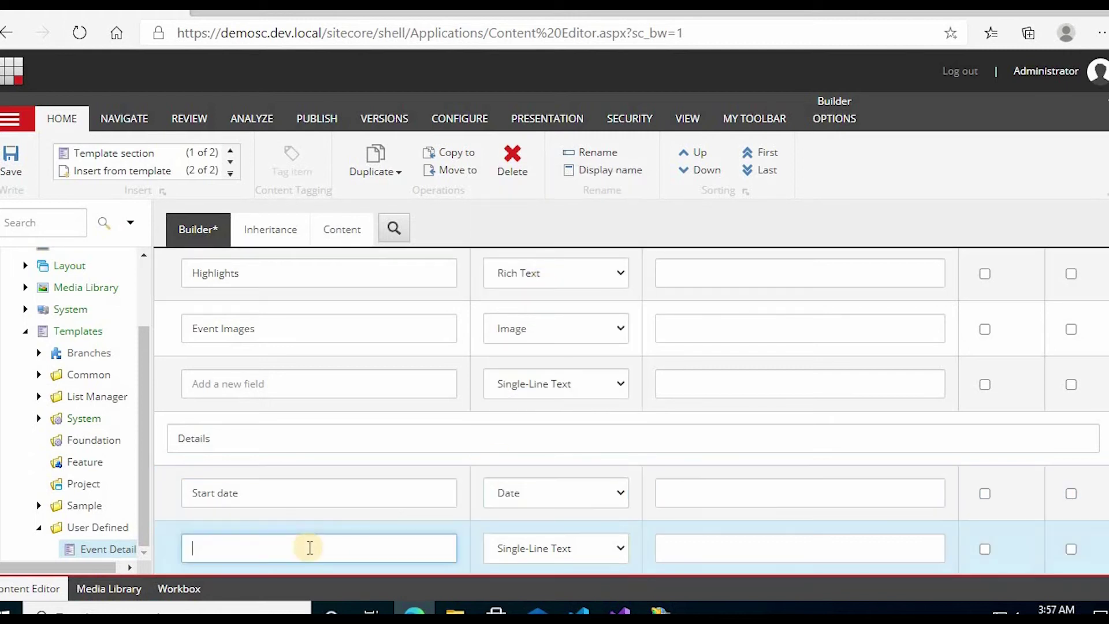
text(Duration)
key(Tab)
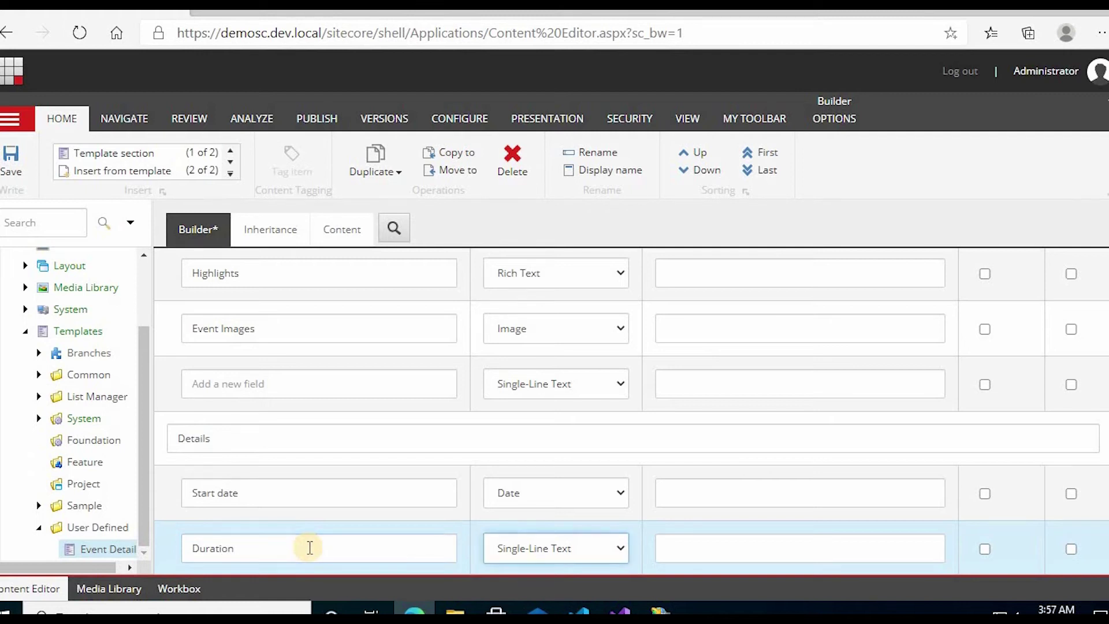
click(575, 553)
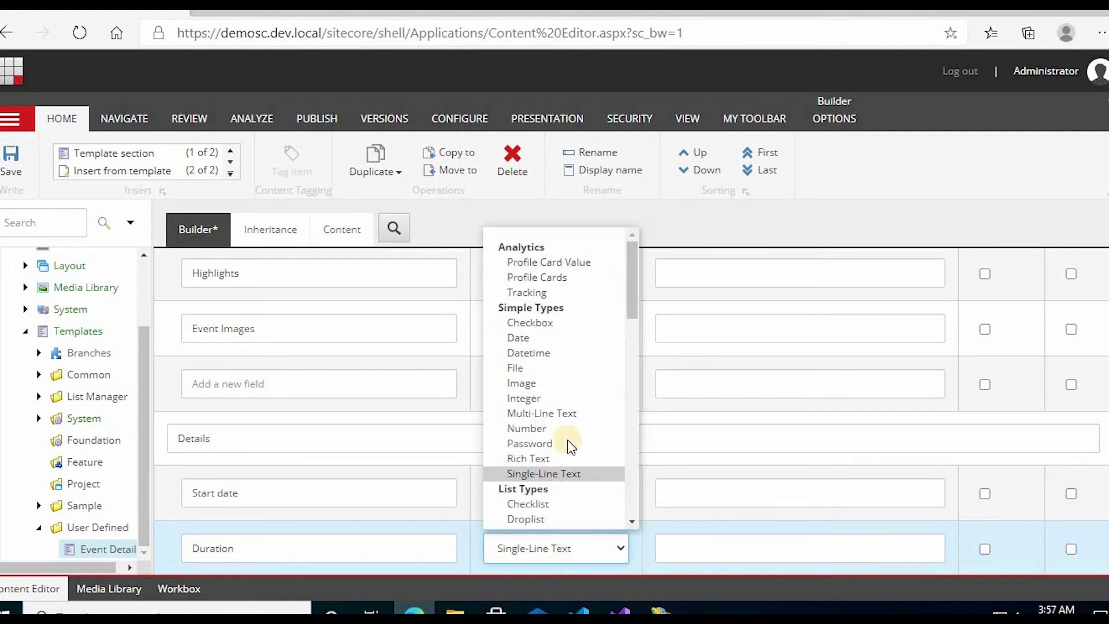
click(570, 385)
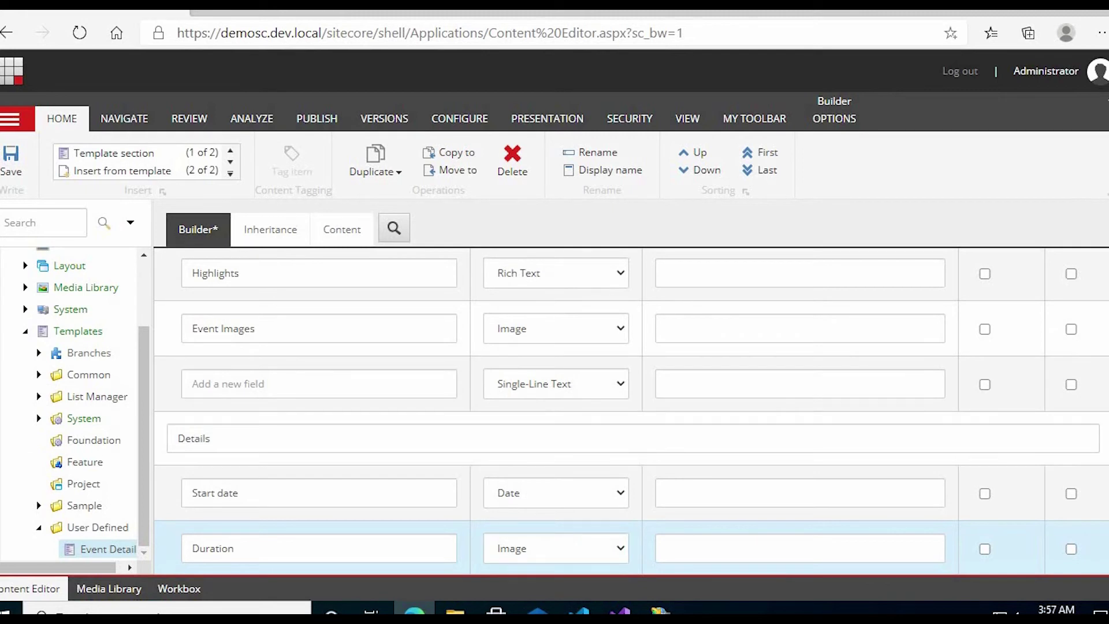
Step: Add a 'Difficulty' field of type Integer to the Details section
scroll(632, 410, down, 2)
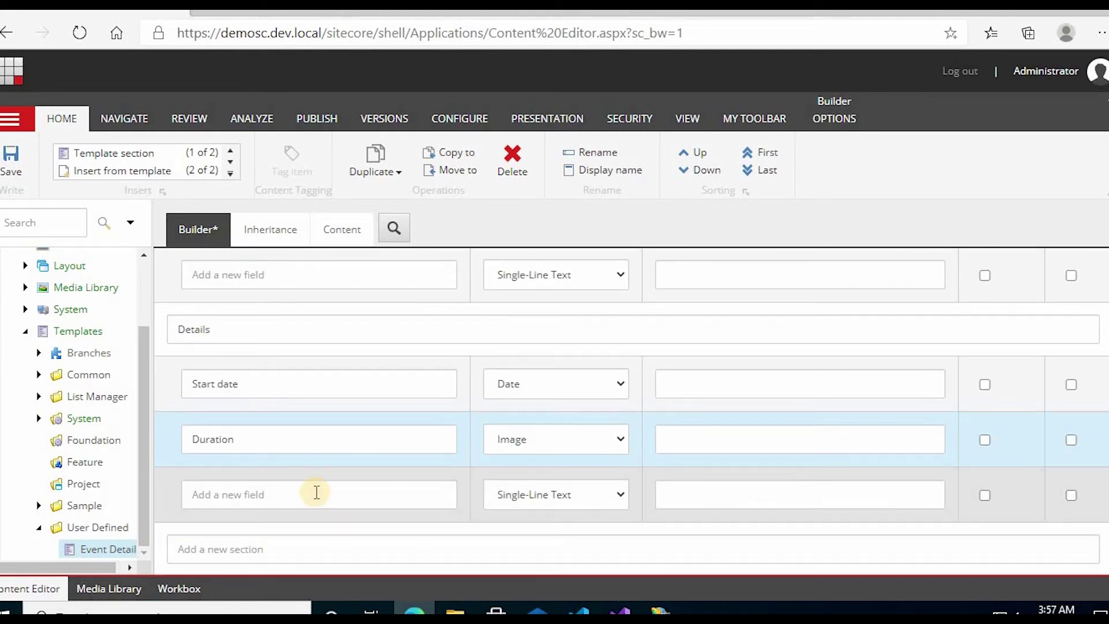
click(317, 492)
text(Dif)
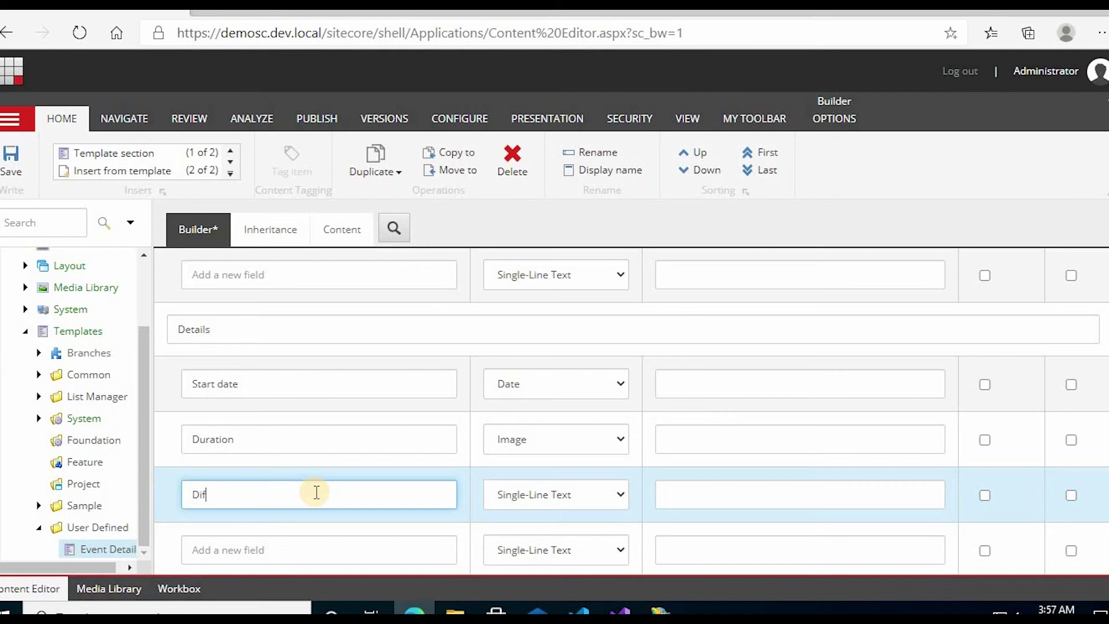
text(ficulty)
click(538, 501)
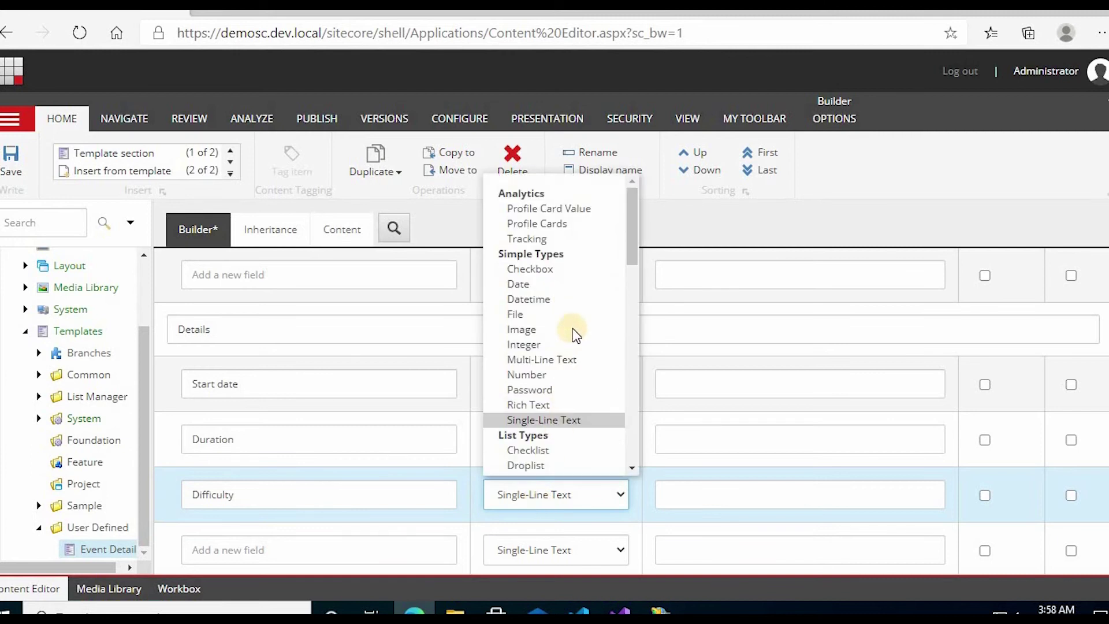
click(578, 343)
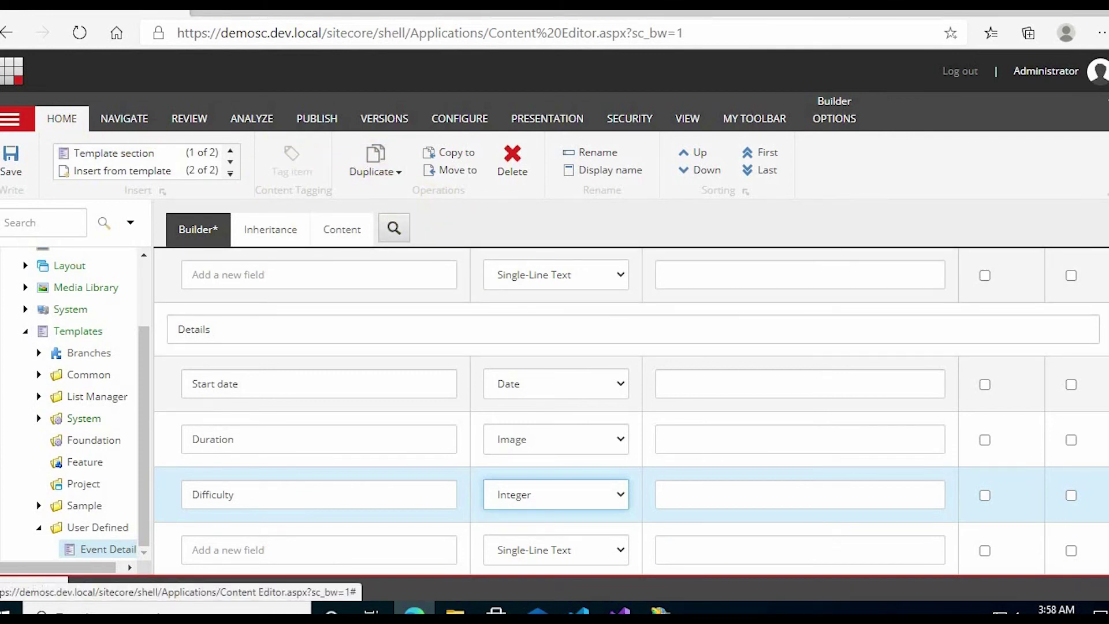
Step: Save the Event Details template
click(11, 168)
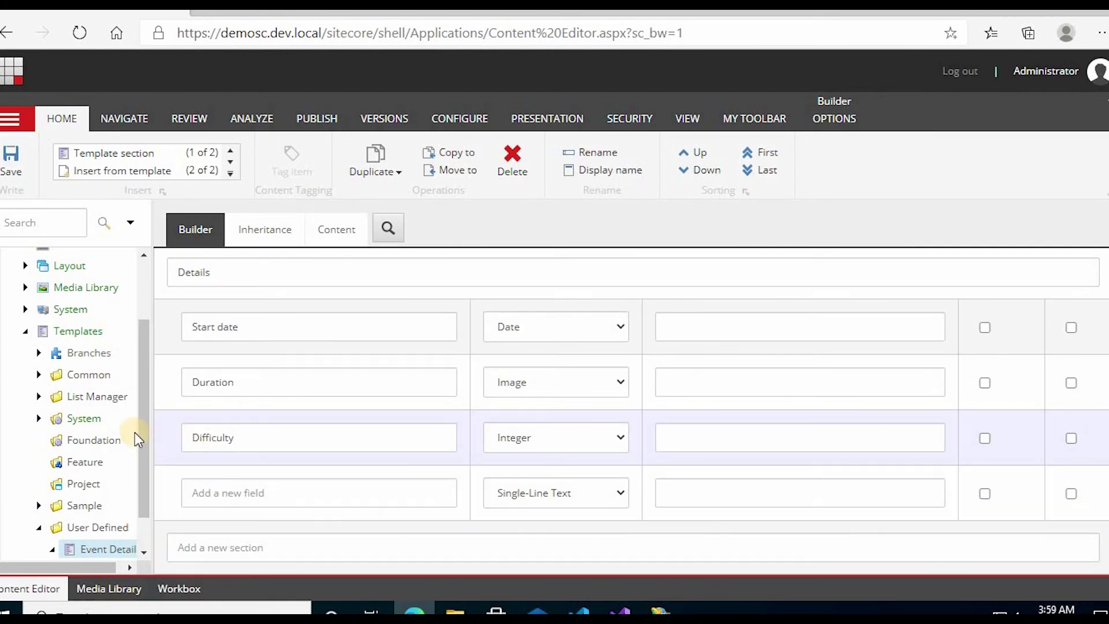
scroll(261, 358, up, 4)
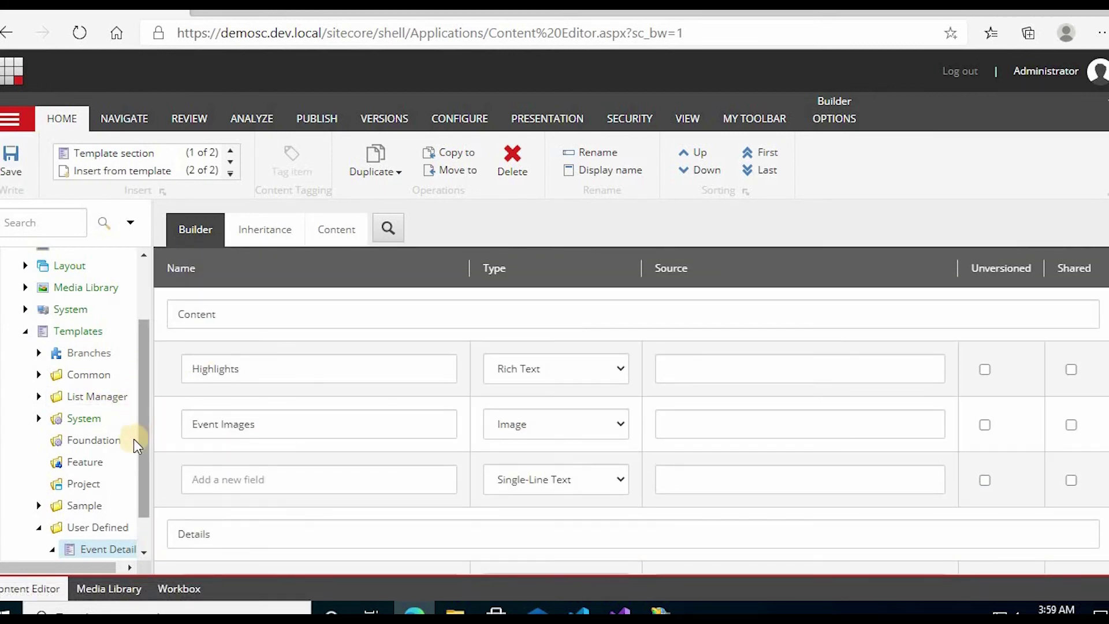
scroll(130, 485, down, 1)
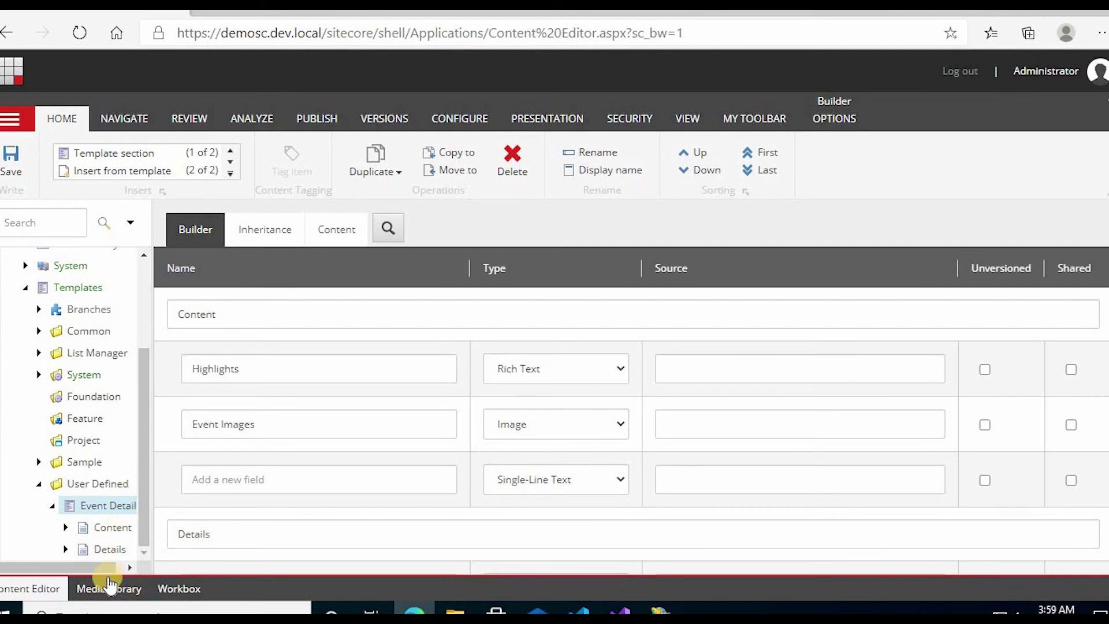
click(128, 568)
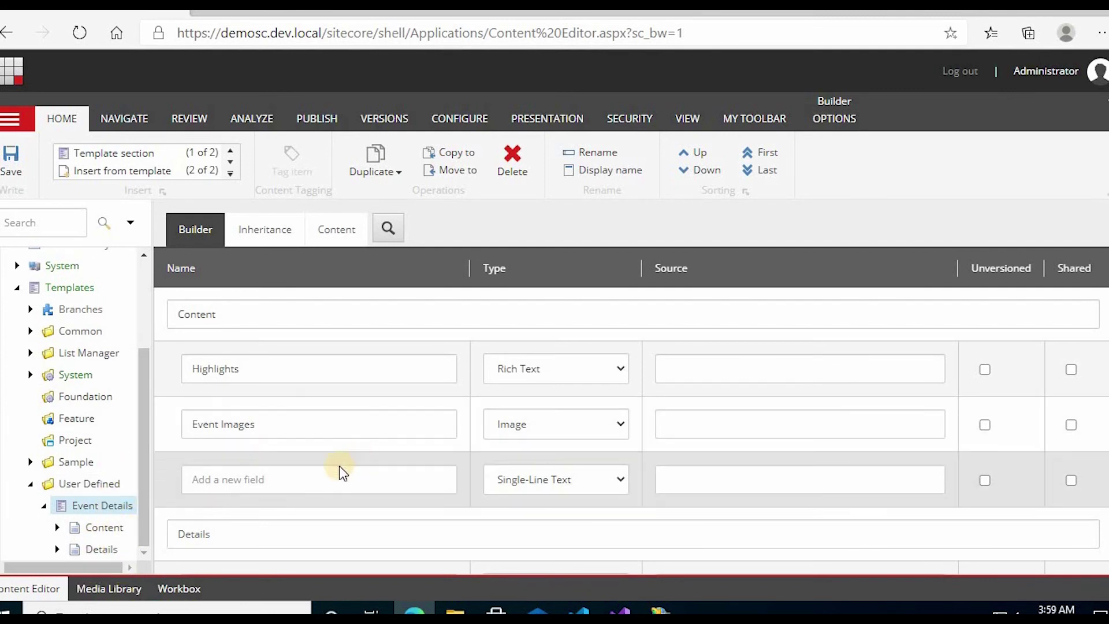
scroll(260, 499, down, 2)
Step: Expand User Defined > Event Details in the tree and check its Content and Details section items
click(88, 488)
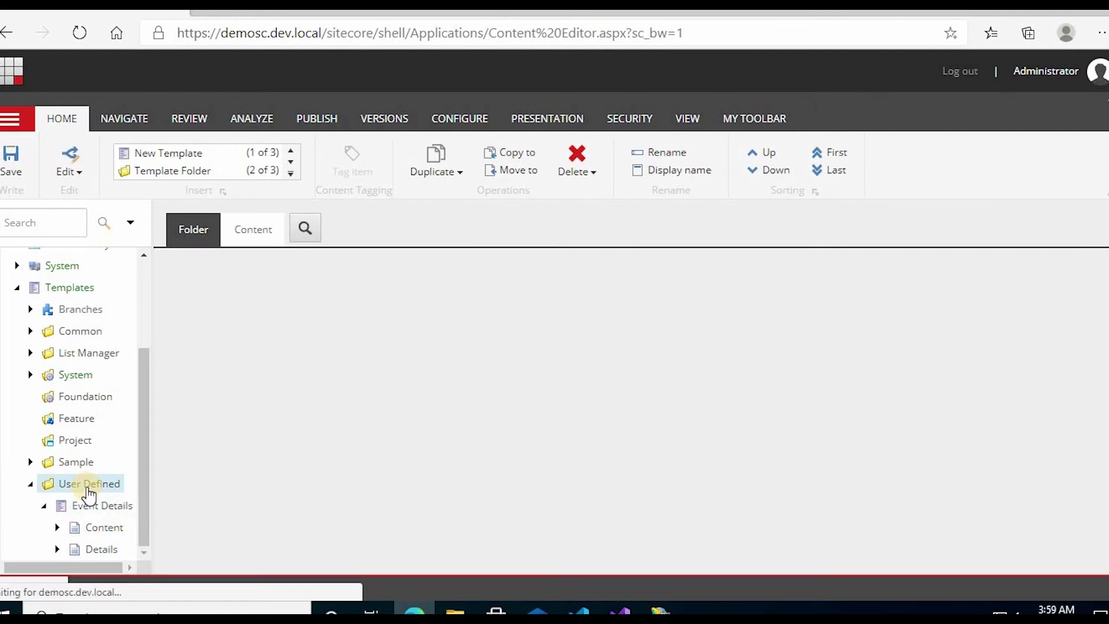
click(98, 509)
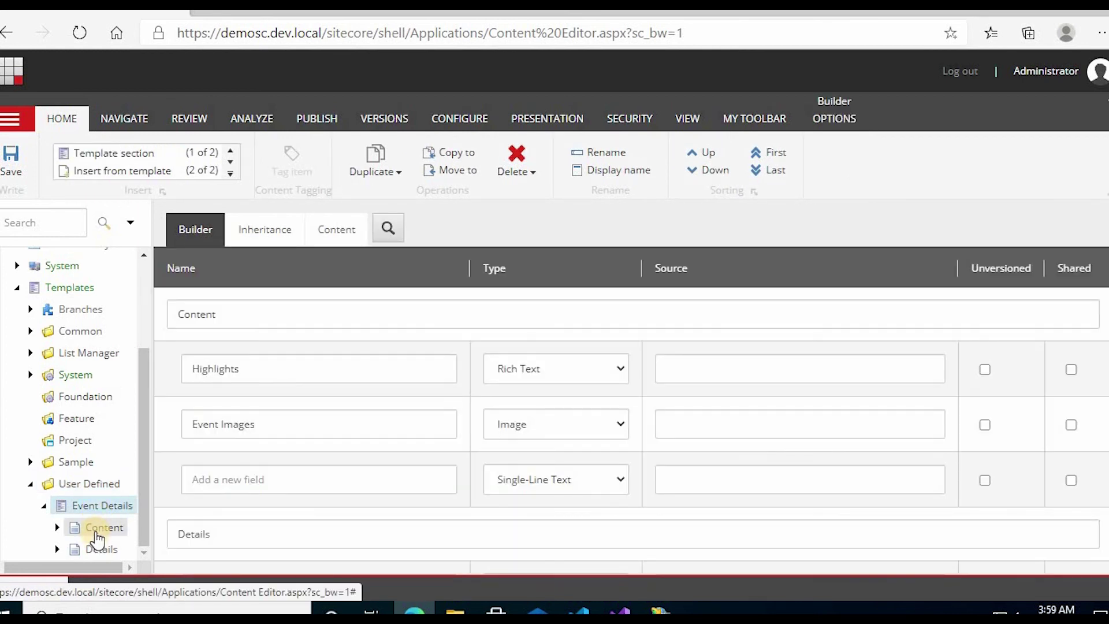
click(97, 535)
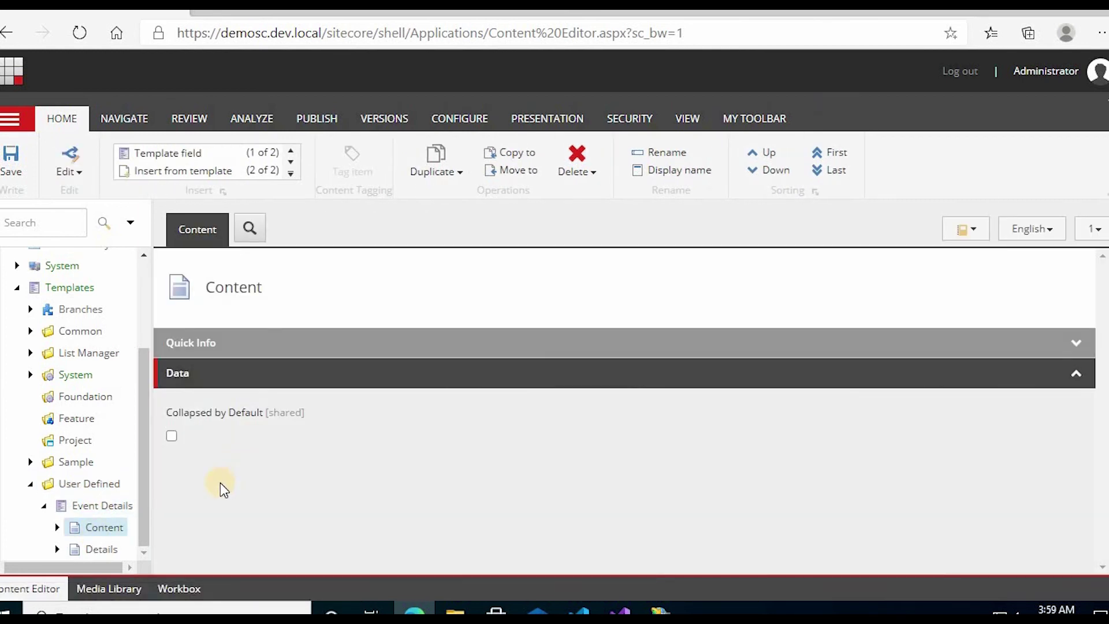
click(102, 552)
click(57, 527)
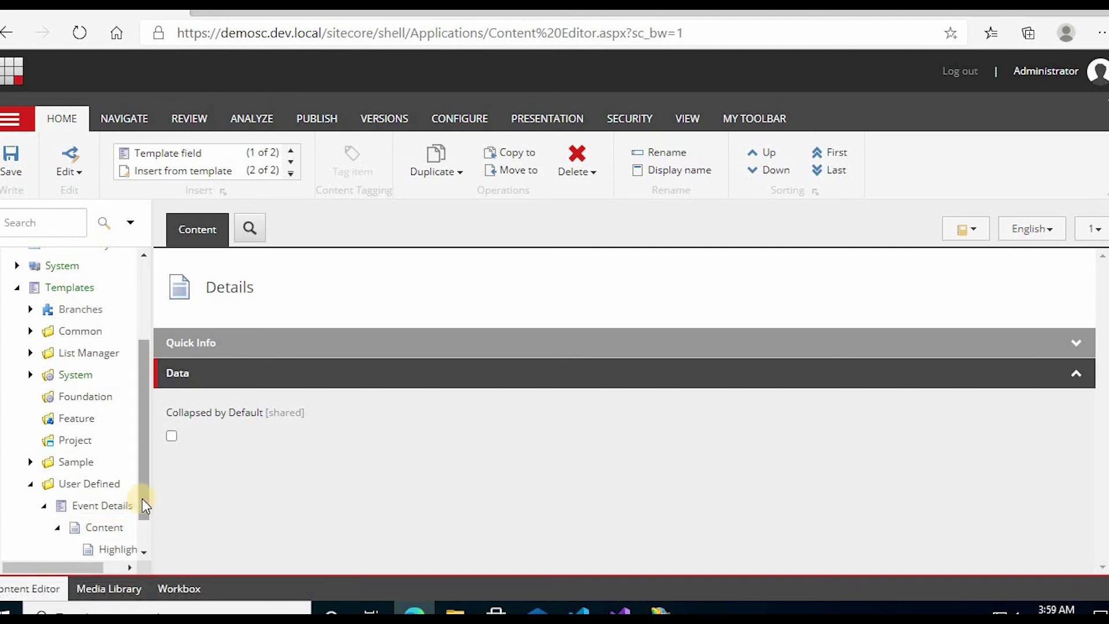
drag(142, 521, 143, 542)
drag(86, 570, 51, 568)
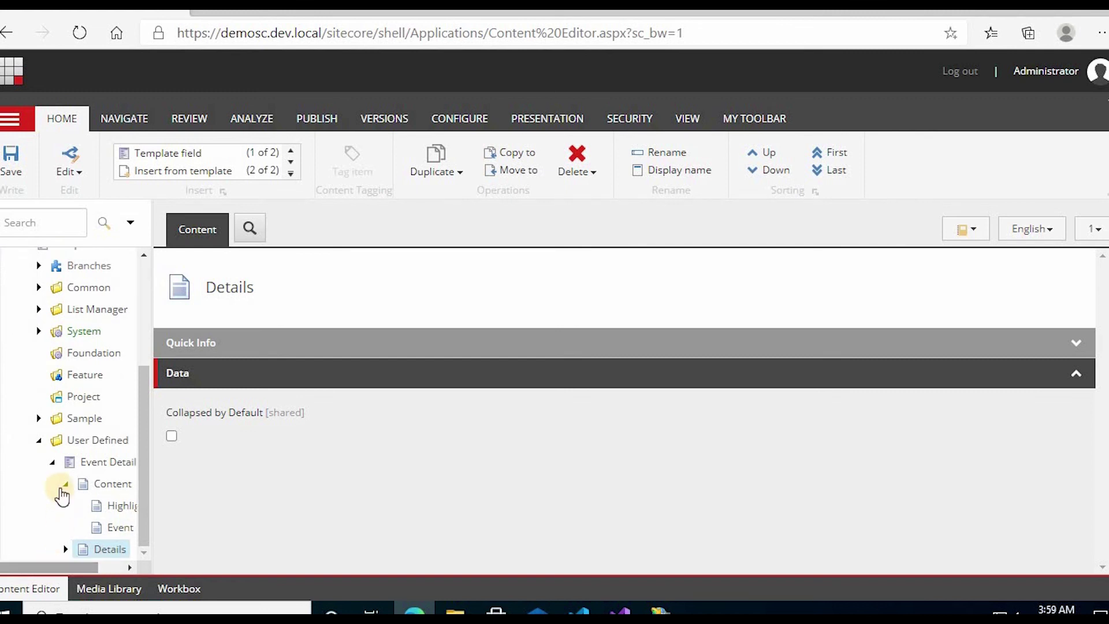
click(54, 463)
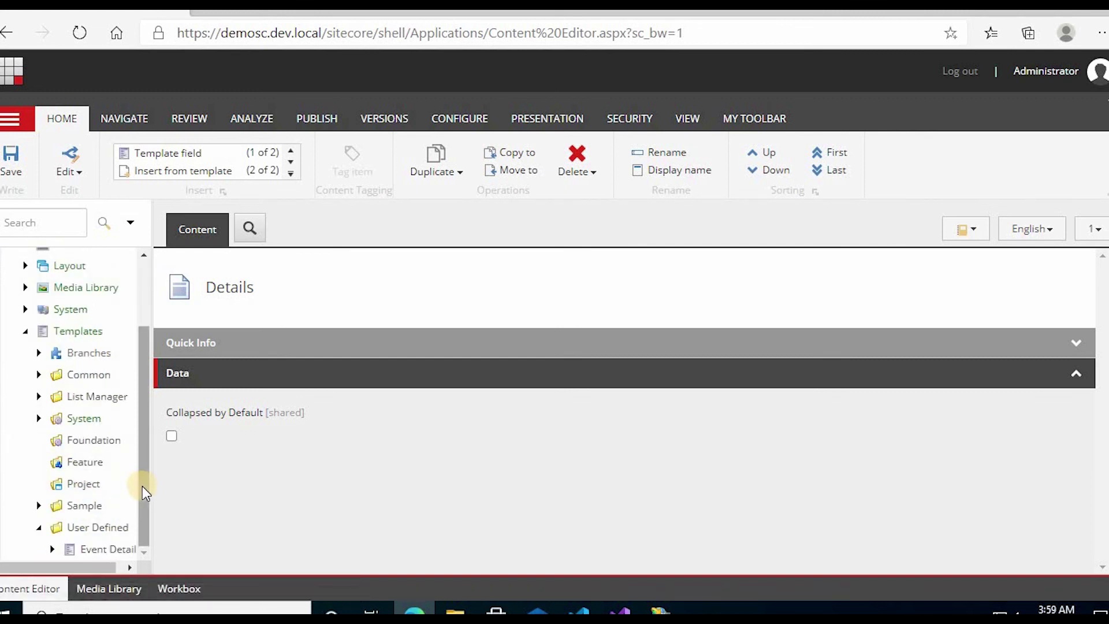
click(129, 568)
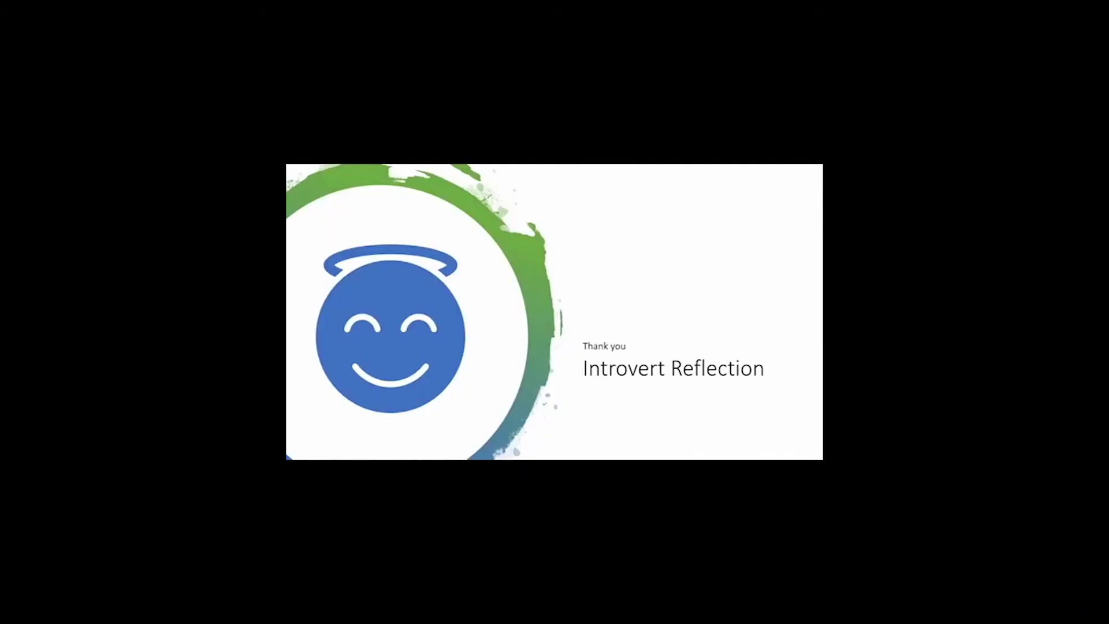